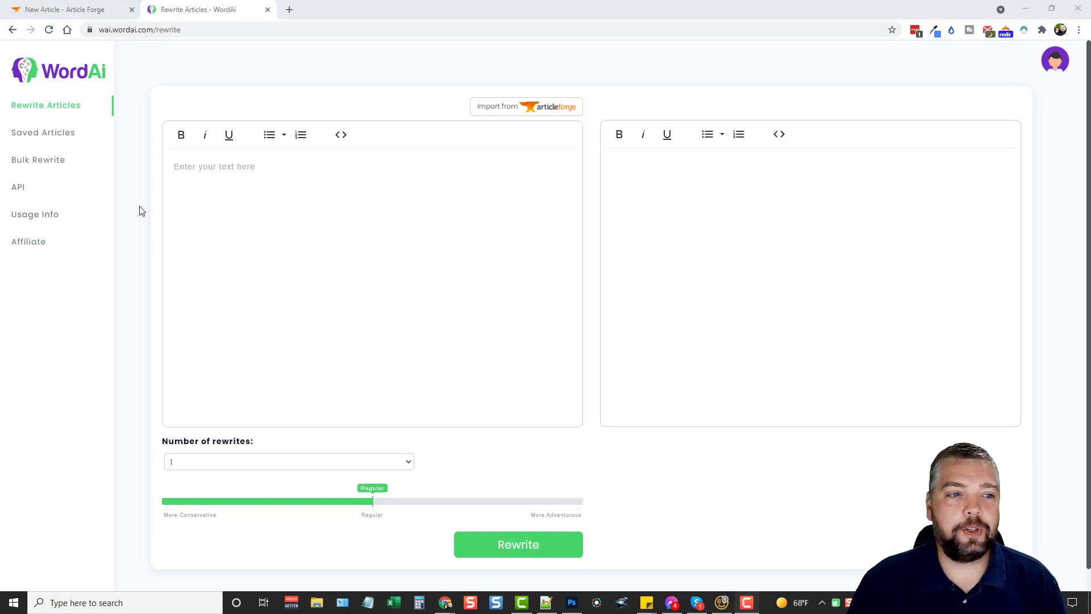
Place the cursor in WordAi's empty input editor.
left_click(322, 198)
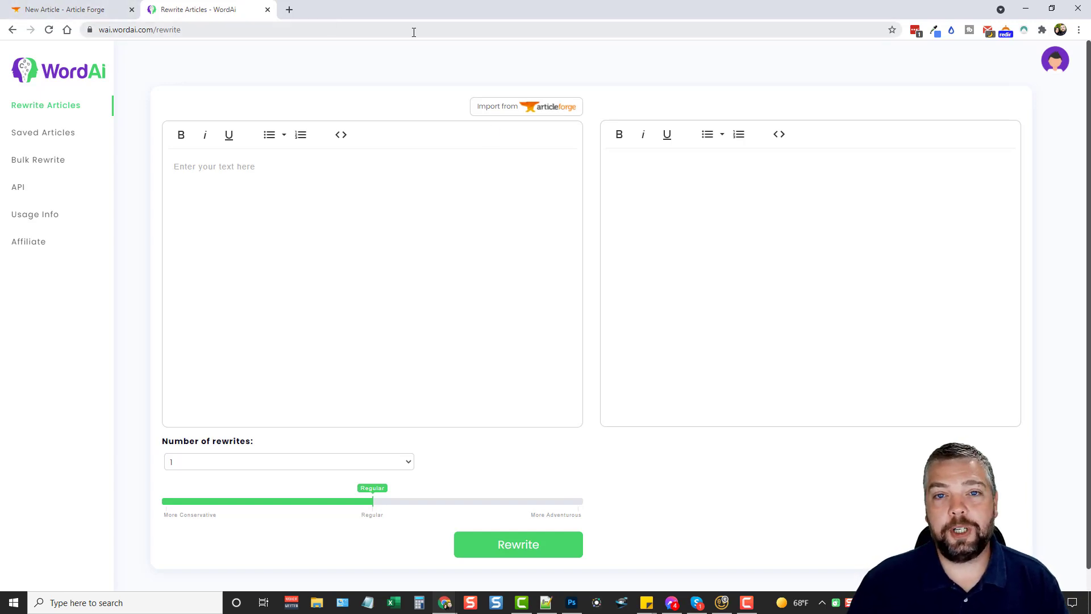
Start a new Article Forge article with the keyword 'website seo'.
left_click(549, 110)
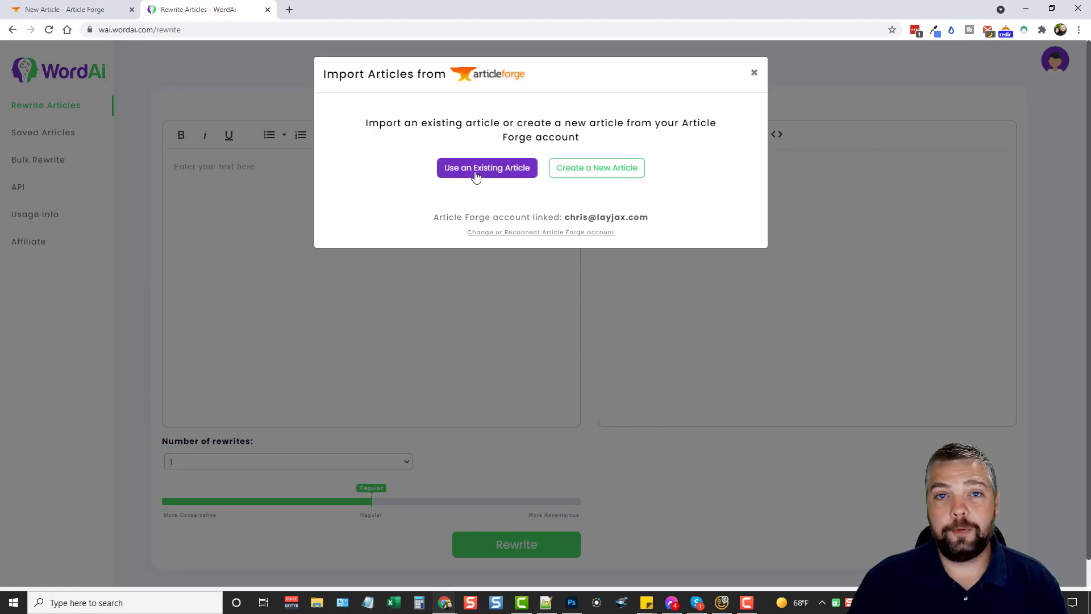
left_click(600, 174)
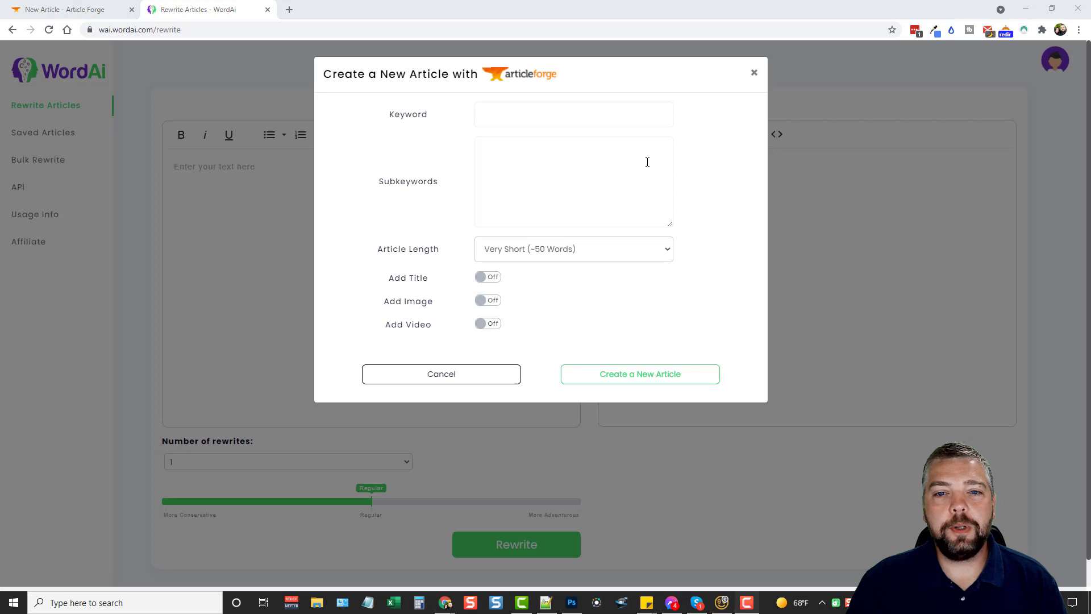
left_click(501, 115)
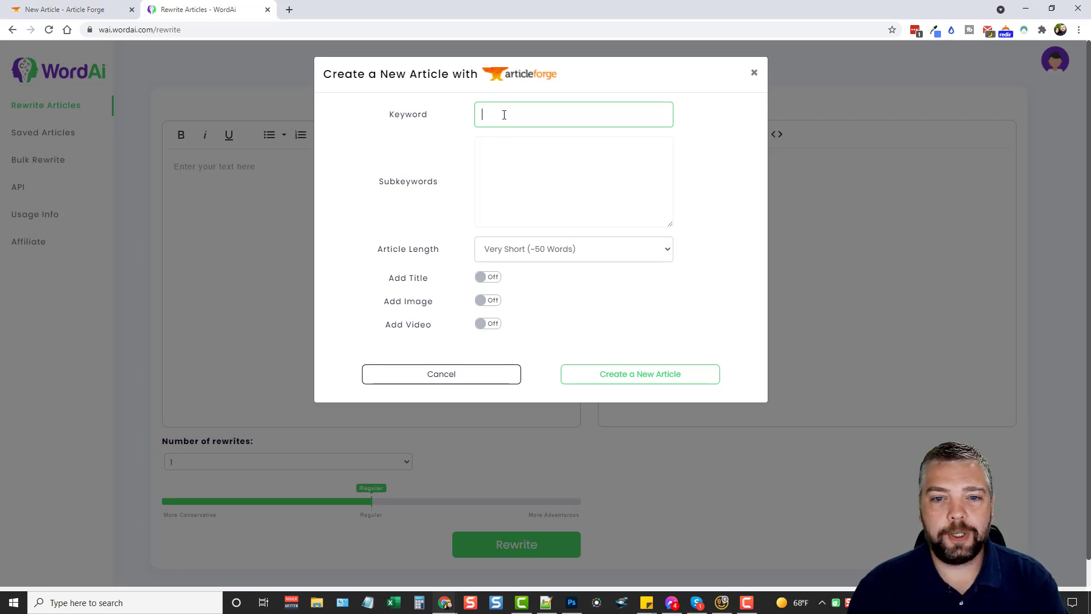
type("website seo")
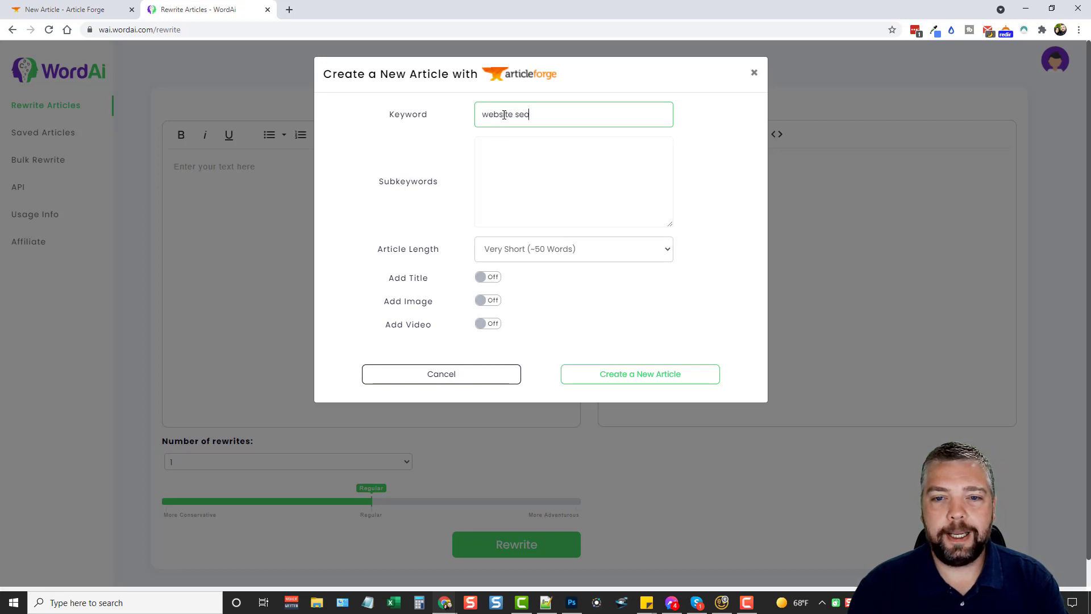
key("Tab")
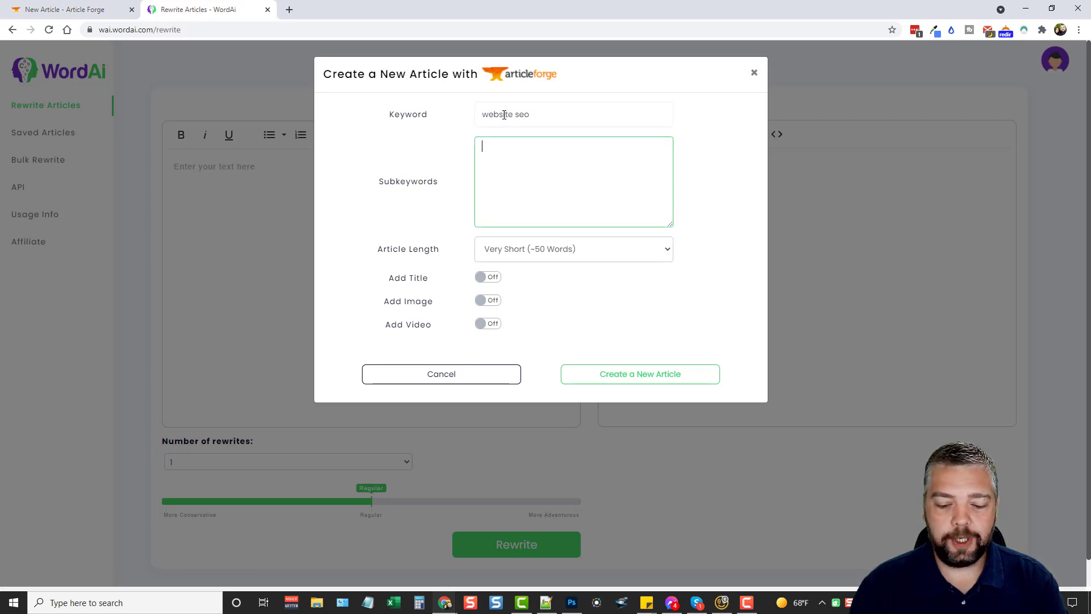
Enter the subkeywords 'link building' and 'seo software'.
type("optimize website")
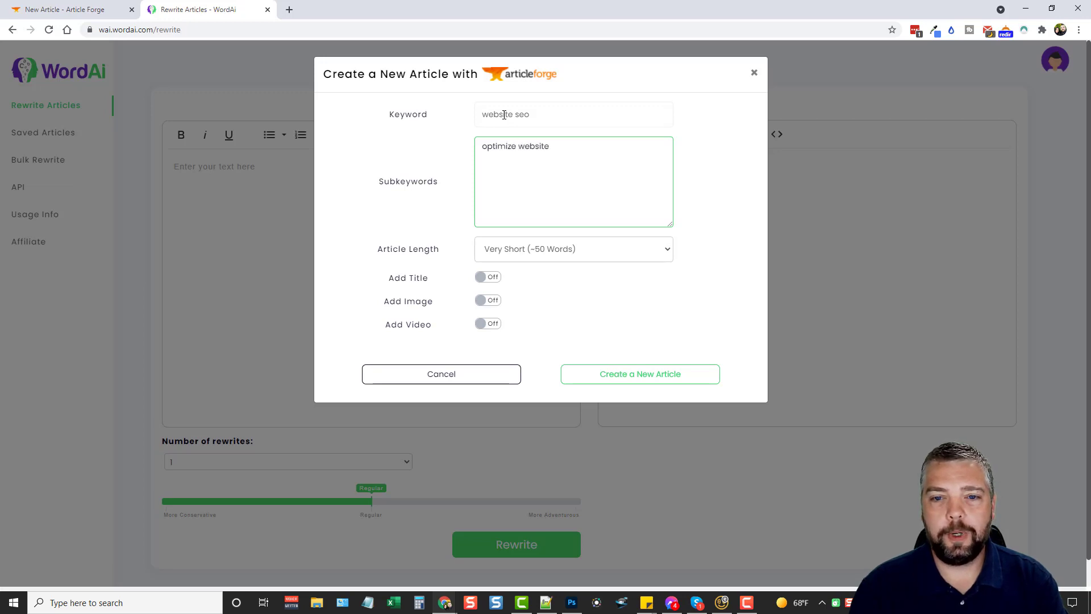
key("BackSpace")
key("BackSpace")
key("BackSpace")
key("BackSpace")
key("BackSpace")
key("BackSpace")
key("BackSpace")
key("BackSpace")
key("BackSpace")
key("BackSpace")
key("BackSpace")
key("BackSpace")
key("BackSpace")
key("BackSpace")
key("BackSpace")
key("BackSpace")
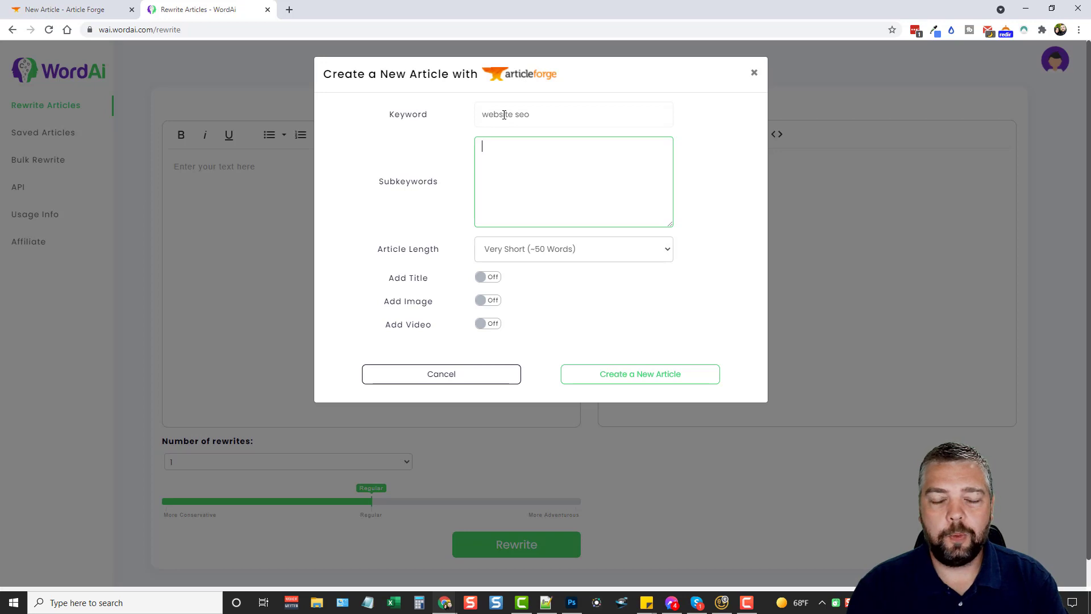
type("link building")
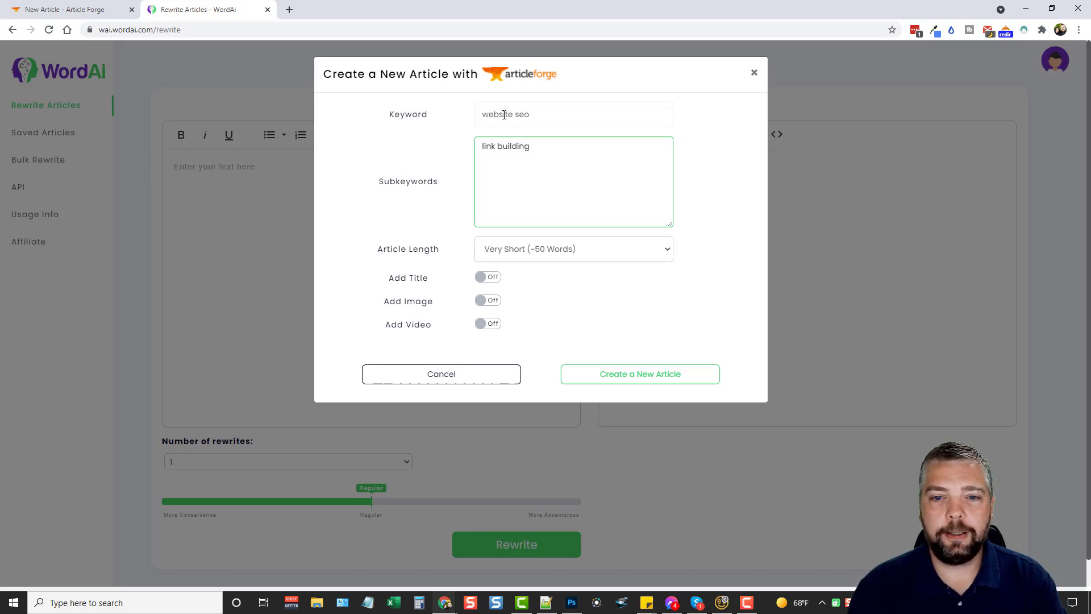
key("Return")
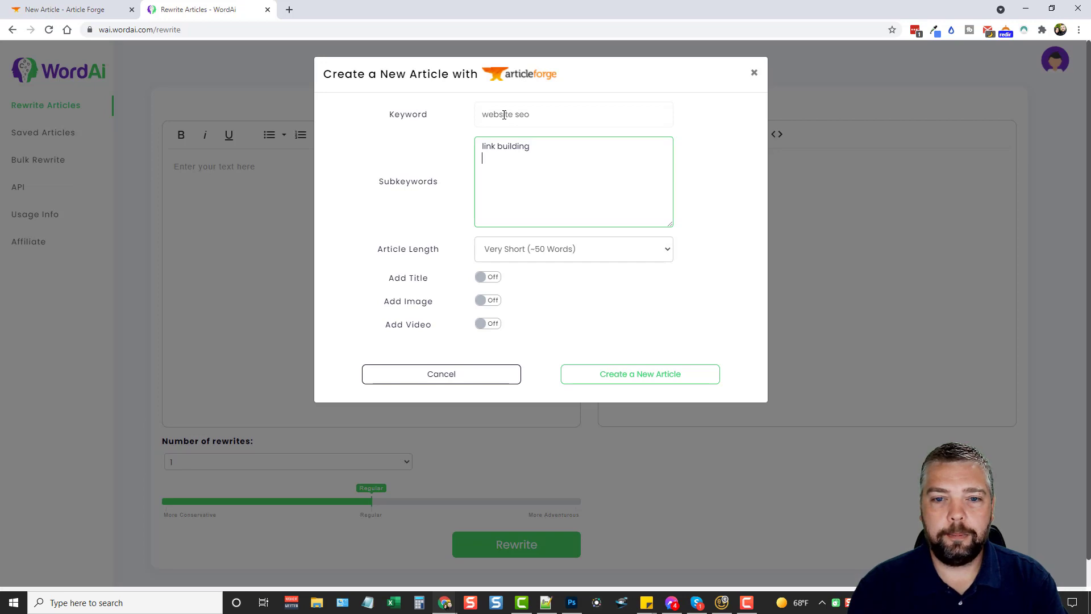
type("seo software")
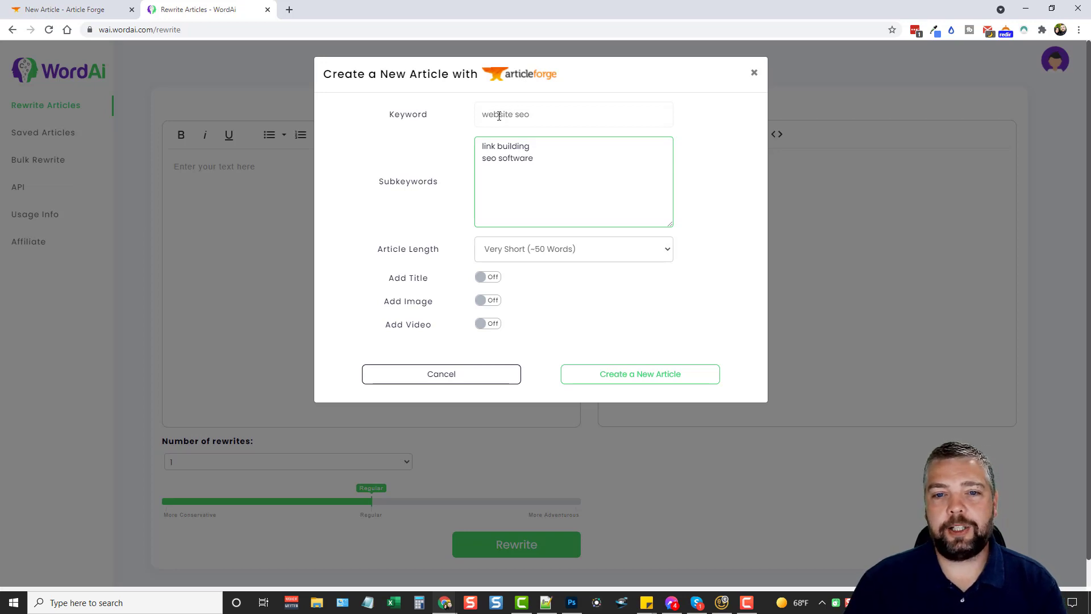
Change the keyword to 'how to website seo'.
left_click(518, 113)
left_click_drag(535, 114, 476, 113)
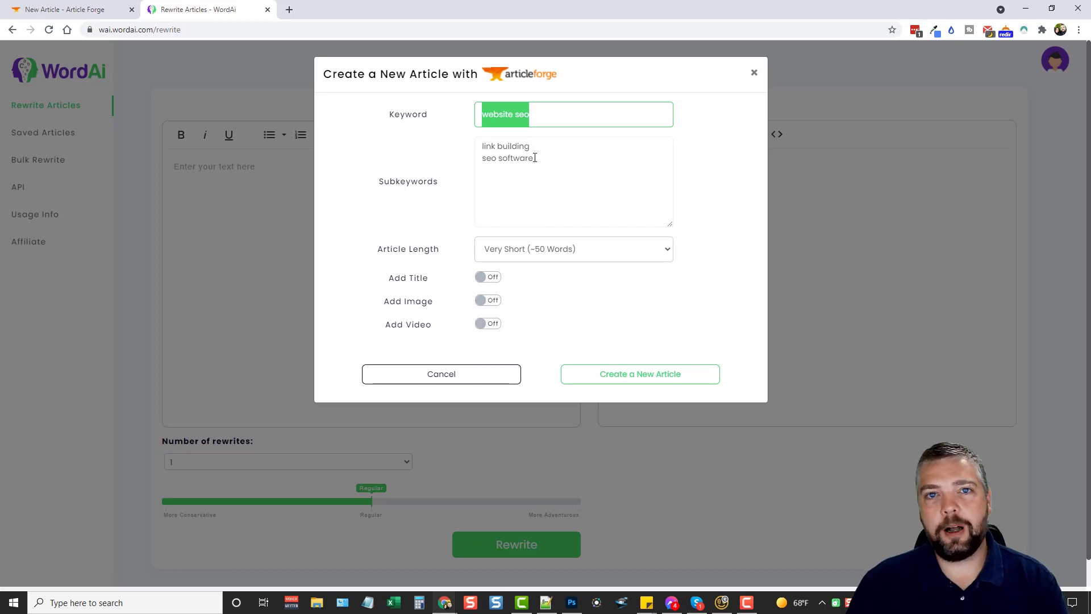
left_click(525, 121)
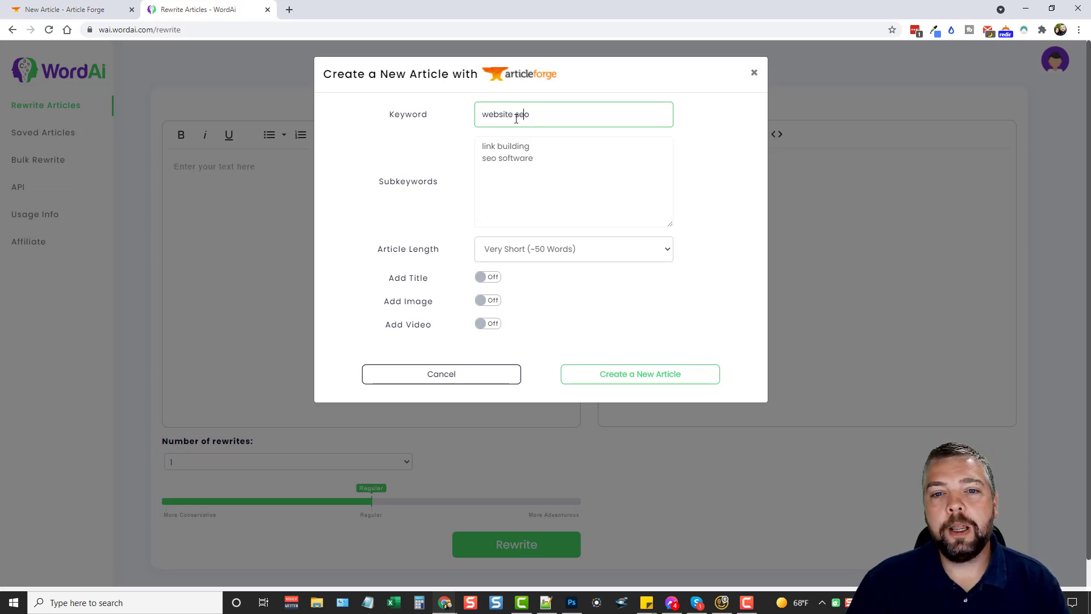
left_click(485, 113)
type("how to")
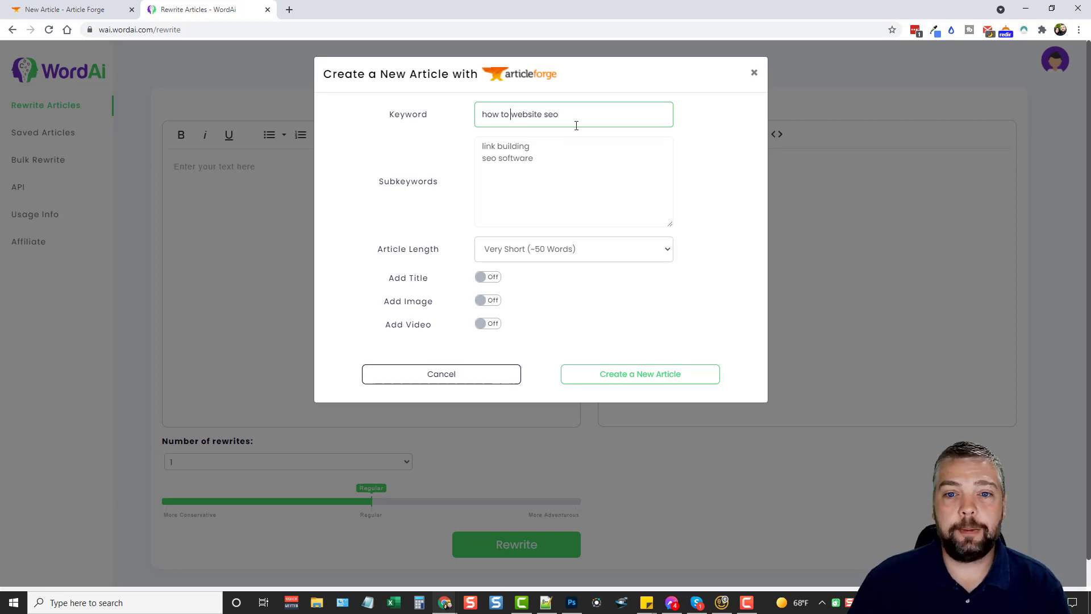
left_click_drag(533, 158, 482, 146)
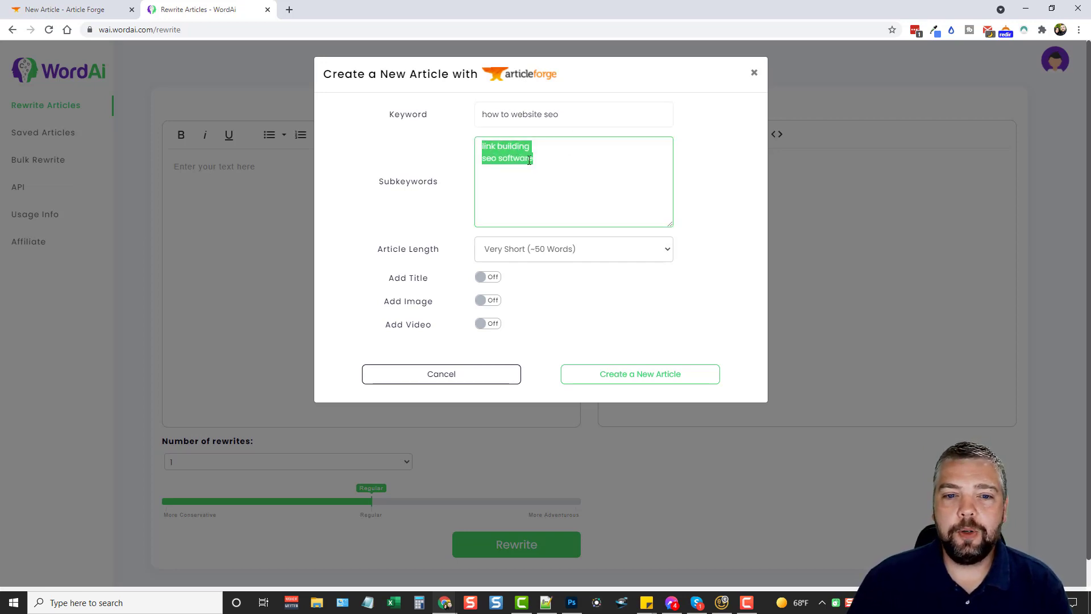
left_click(549, 162)
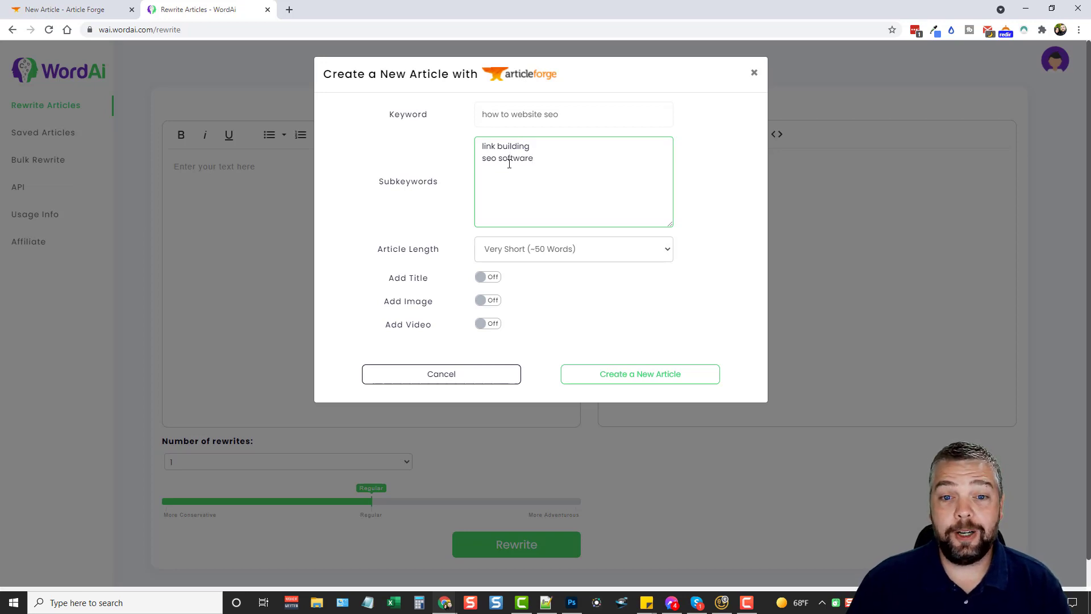
Generate a Long (~750 words) Article Forge article with title, image and video enabled.
left_click(544, 244)
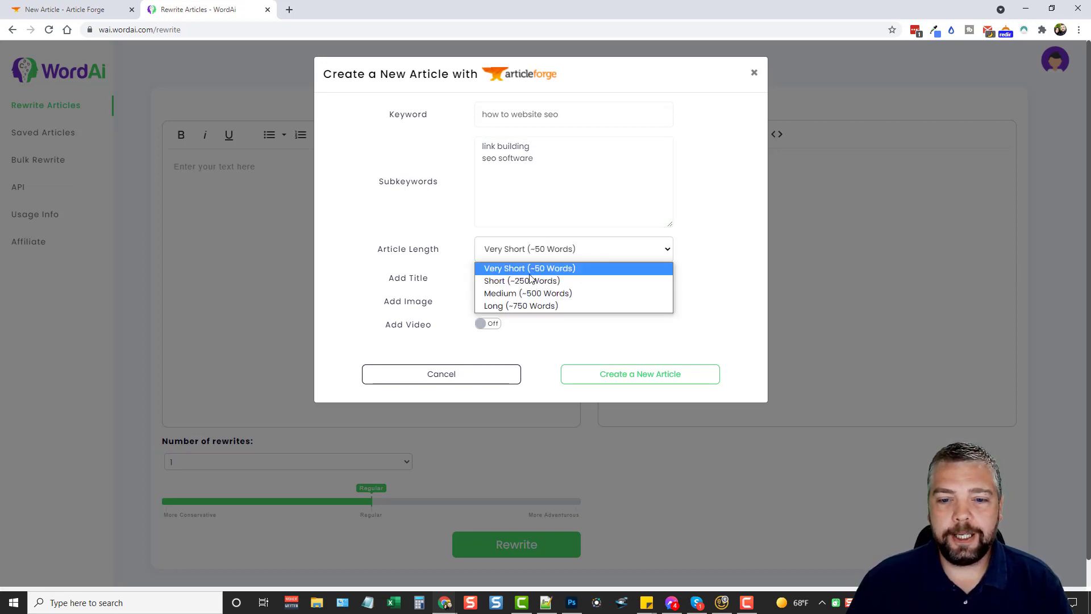
left_click(524, 305)
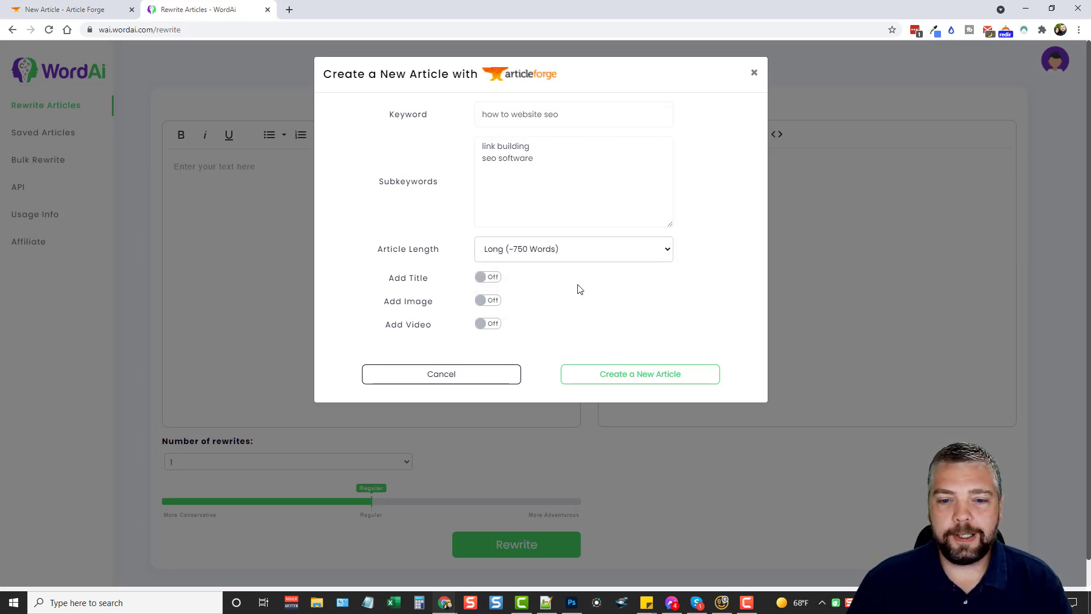
left_click(487, 278)
left_click(489, 301)
left_click(489, 324)
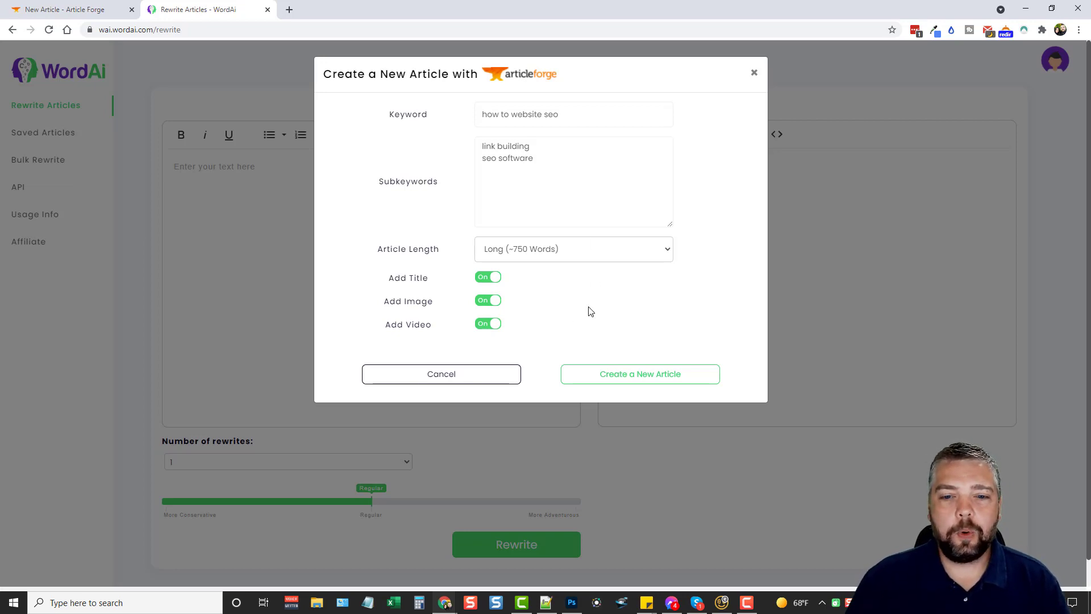
left_click(637, 373)
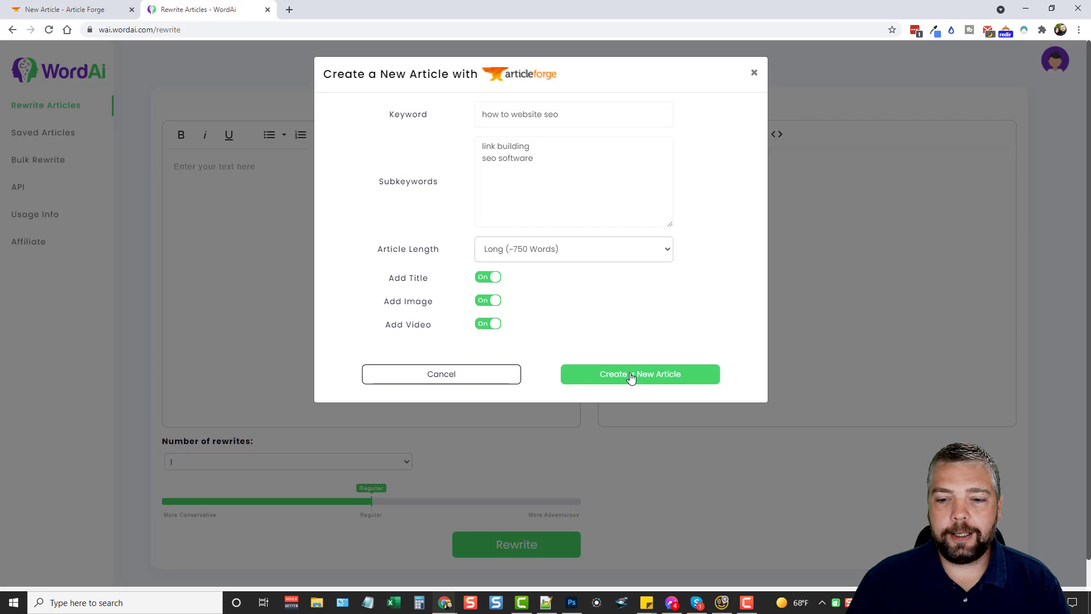
left_click(631, 376)
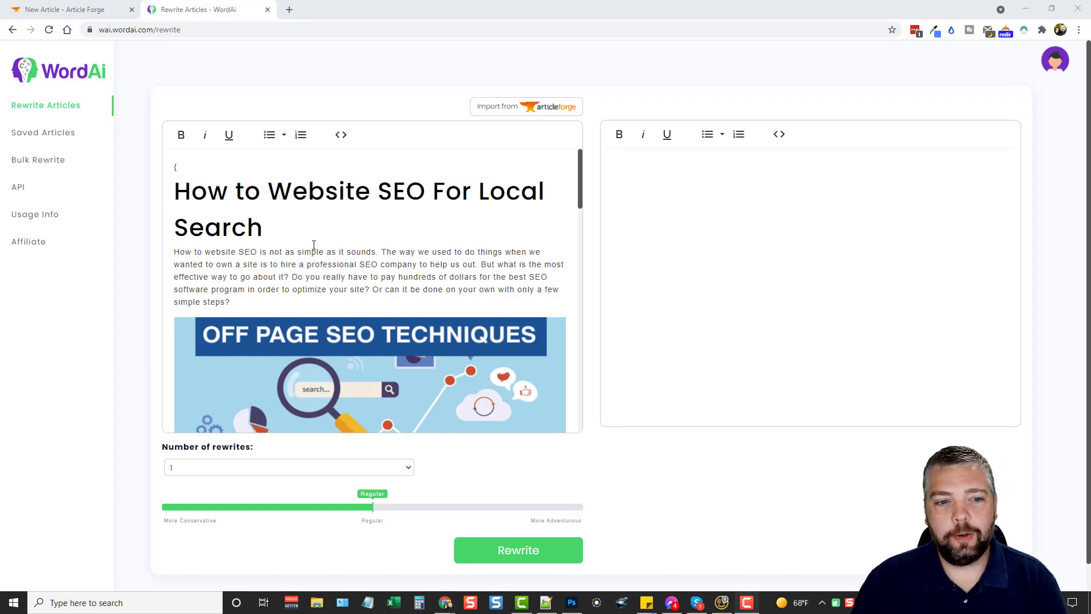
scroll(303, 262, "down", 9)
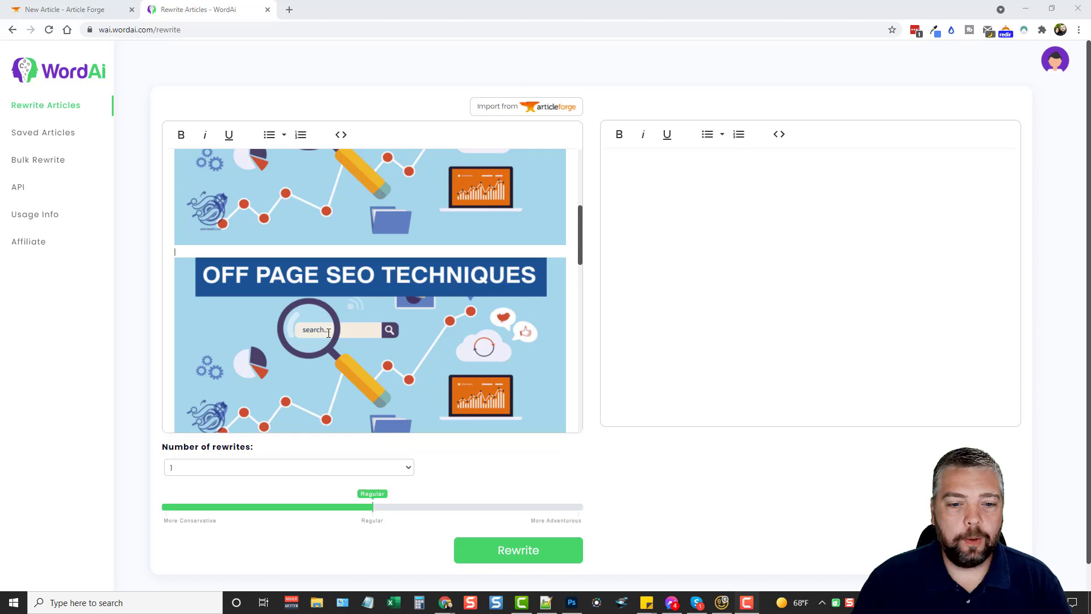
scroll(362, 342, "down", 10)
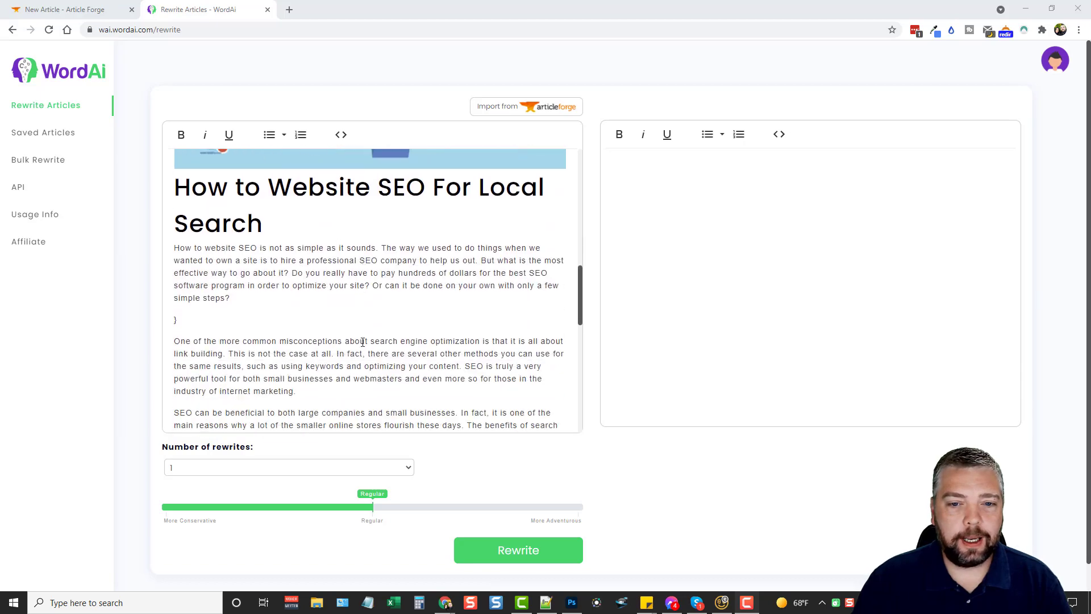
scroll(363, 342, "down", 2)
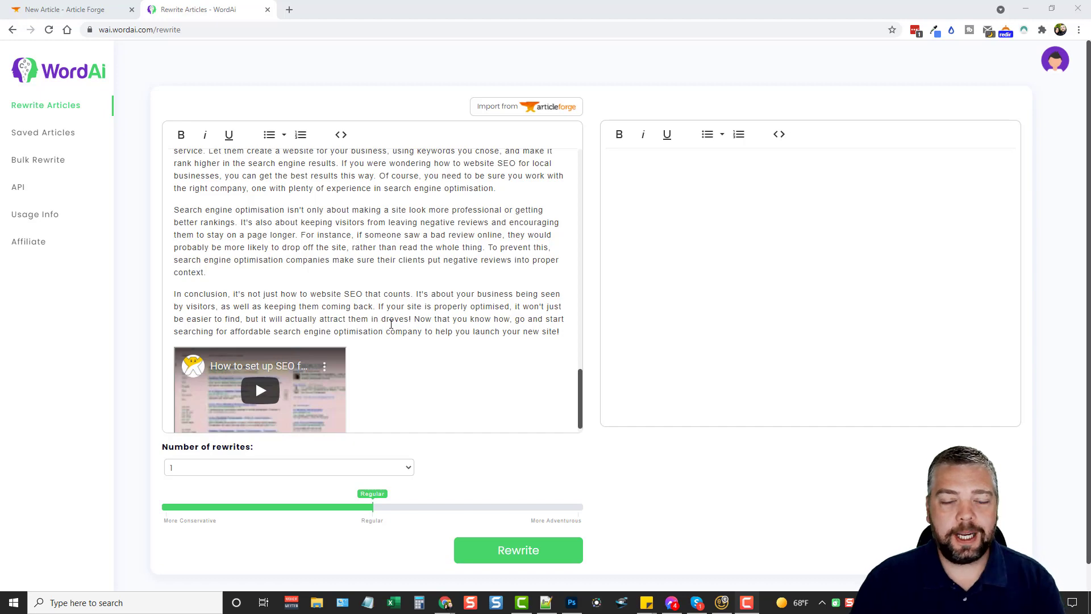
scroll(392, 324, "up", 20)
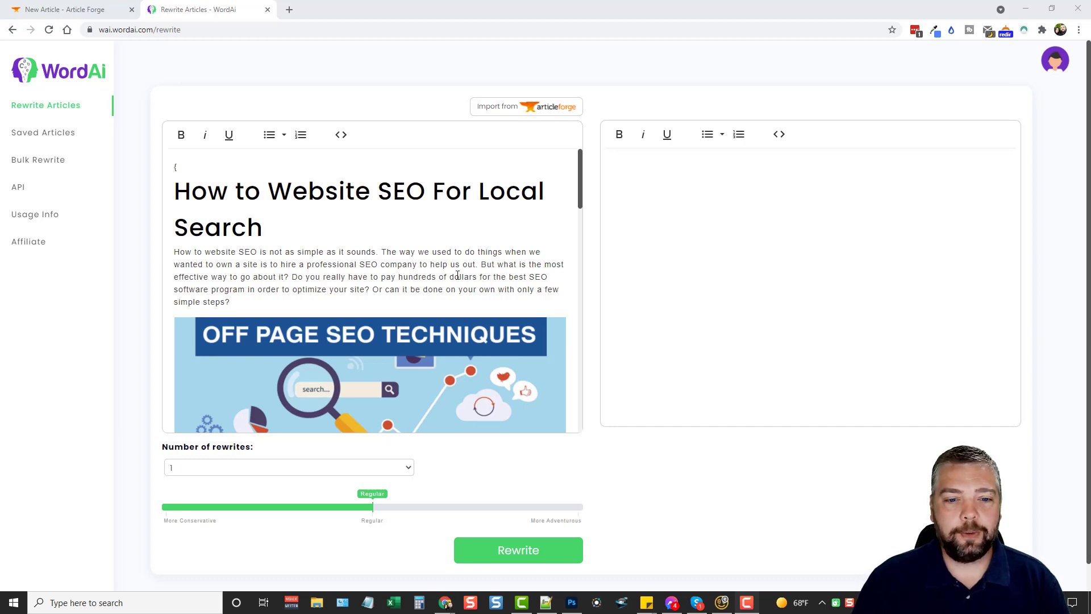
scroll(458, 275, "down", 2)
scroll(384, 300, "down", 4)
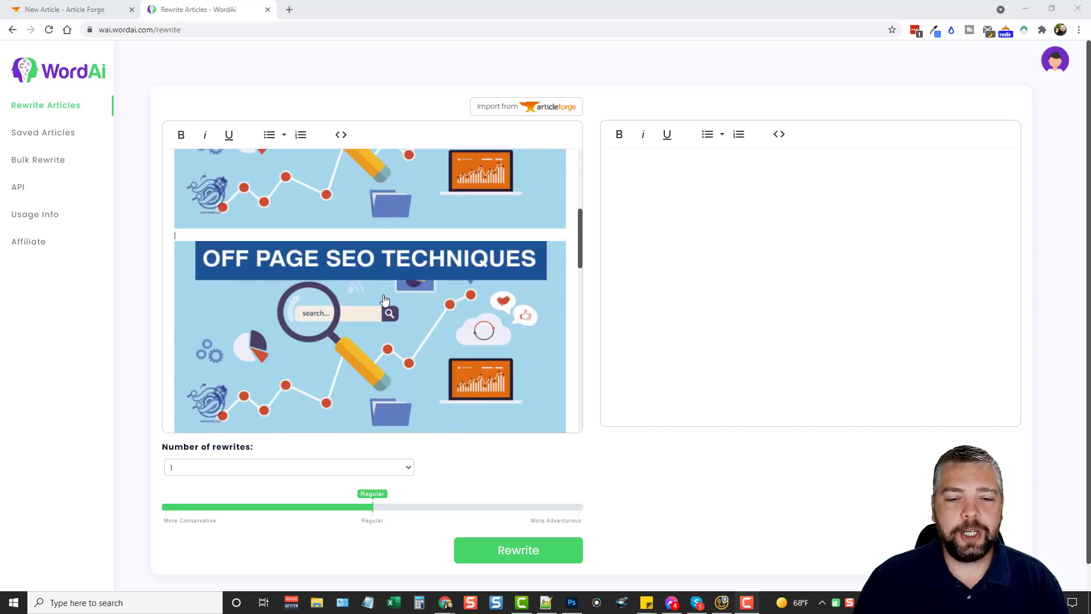
scroll(384, 300, "up", 3)
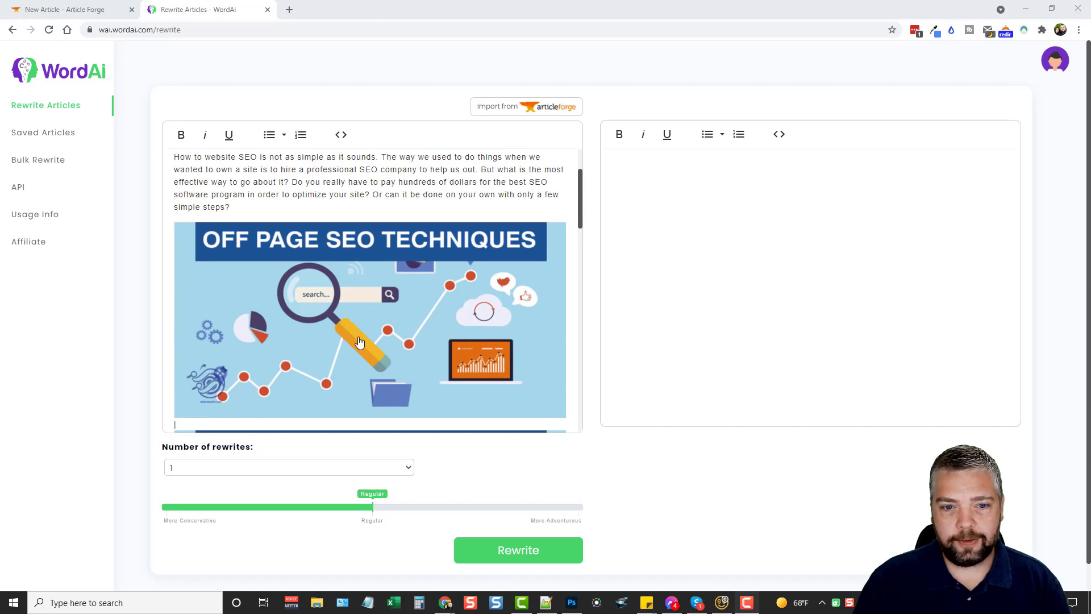
scroll(361, 341, "down", 5)
scroll(315, 325, "down", 10)
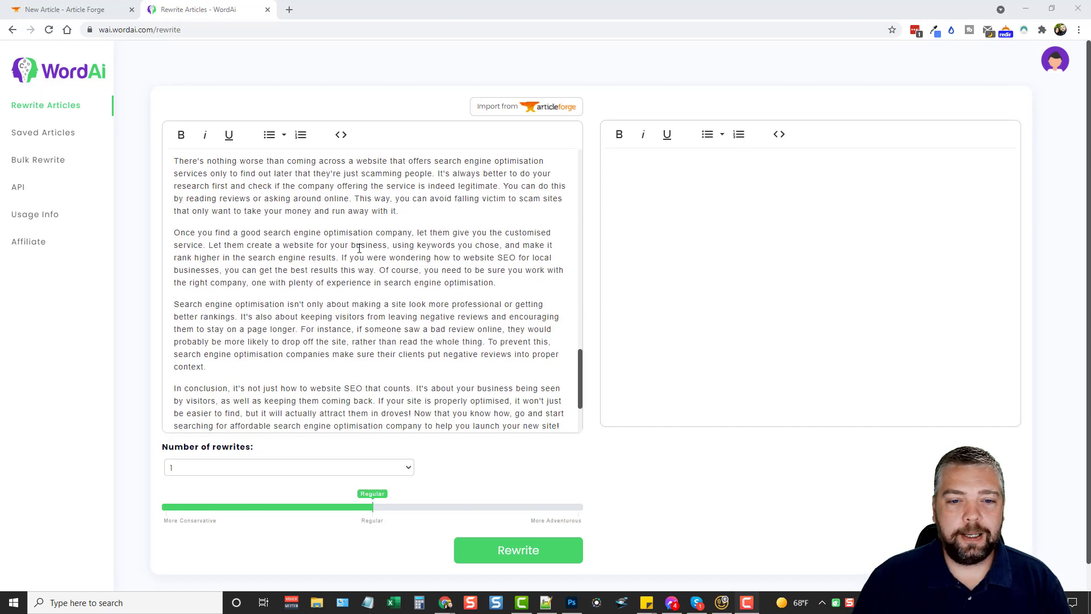
scroll(342, 315, "down", 2)
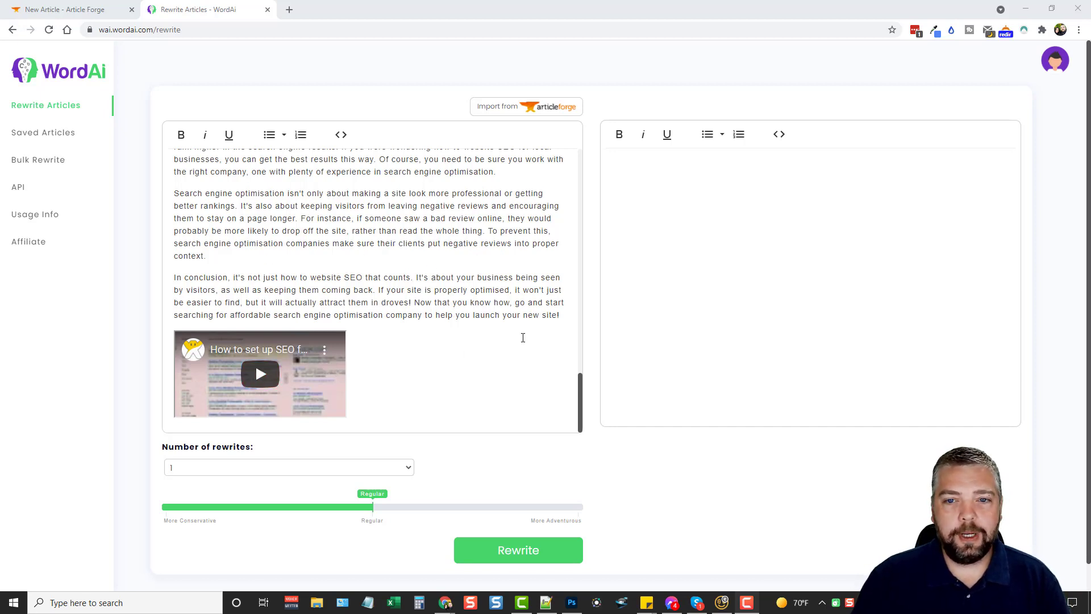
scroll(480, 230, "up", 20)
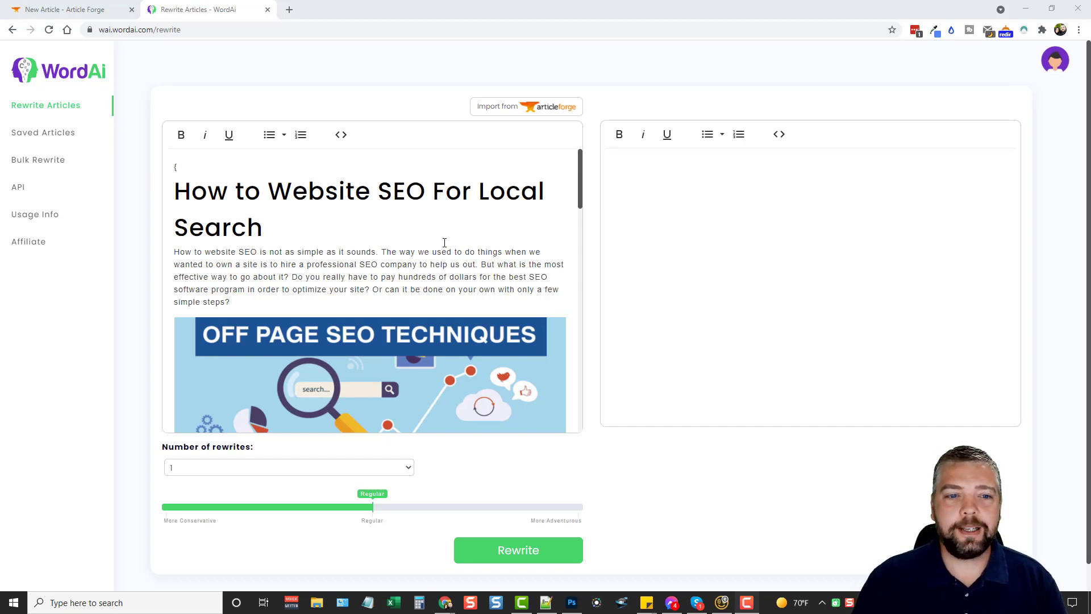
scroll(384, 301, "down", 20)
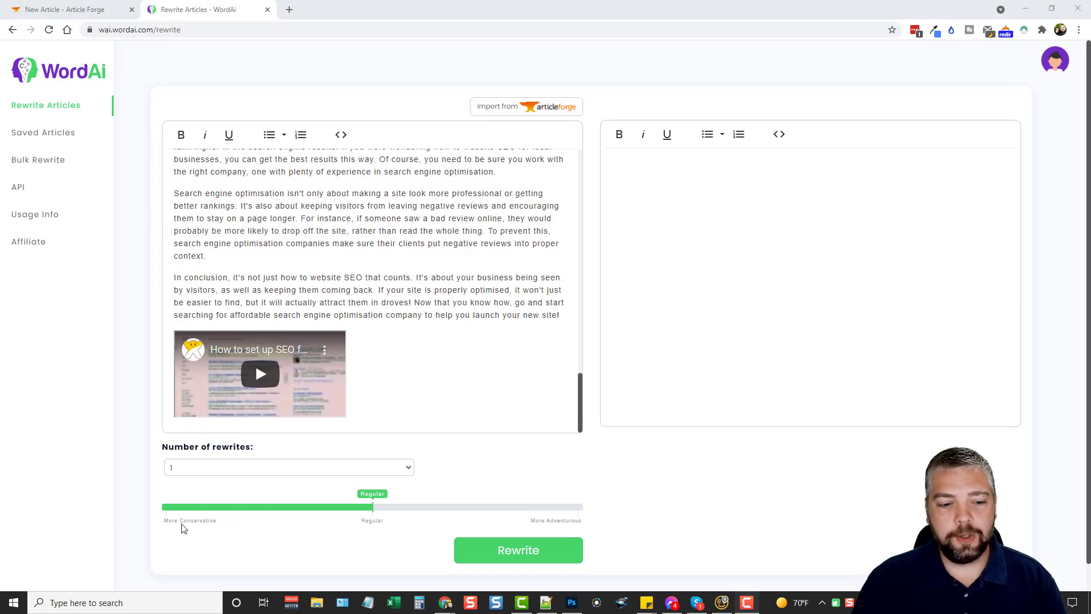
Keep the rewrite level at Regular and set the number of rewrites to 2.
left_click(193, 506)
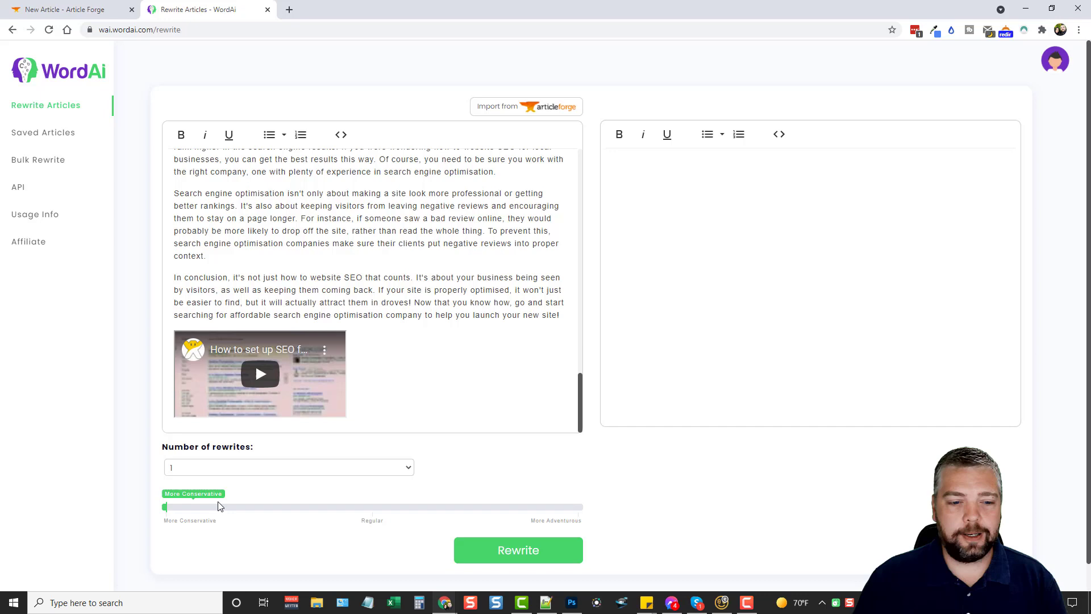
left_click(373, 507)
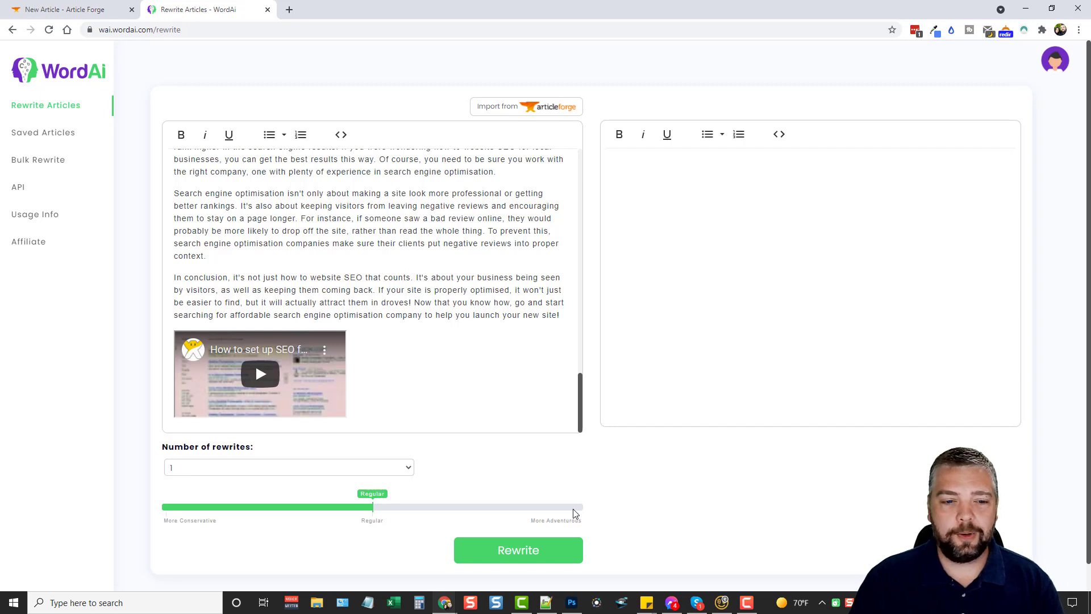
left_click(409, 467)
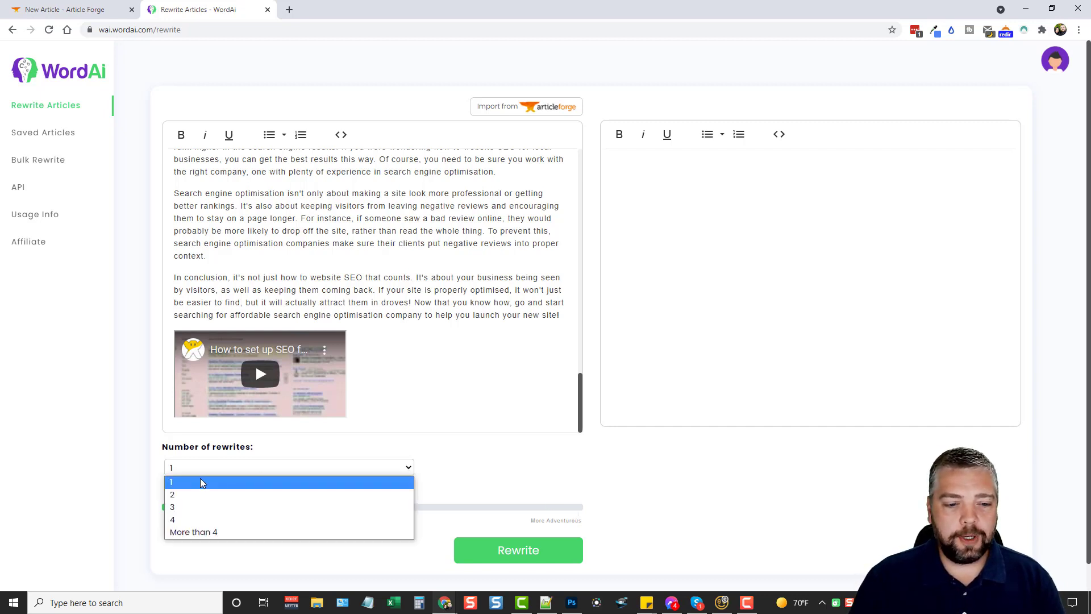
left_click(181, 495)
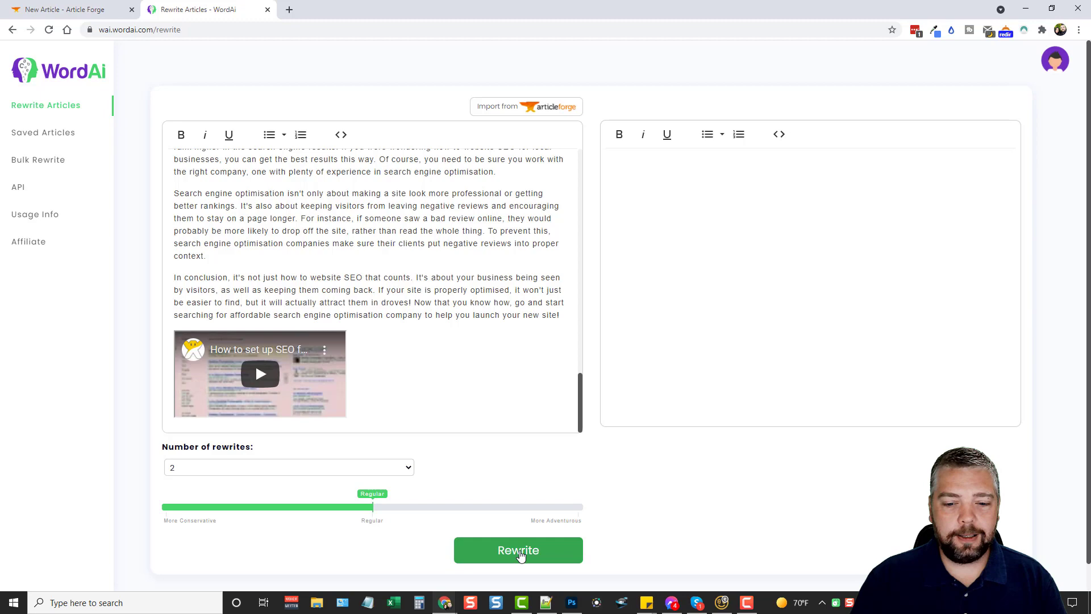
Rewrite the article and review the first rewrite, 'How to do SEO for Local Search'.
left_click(520, 554)
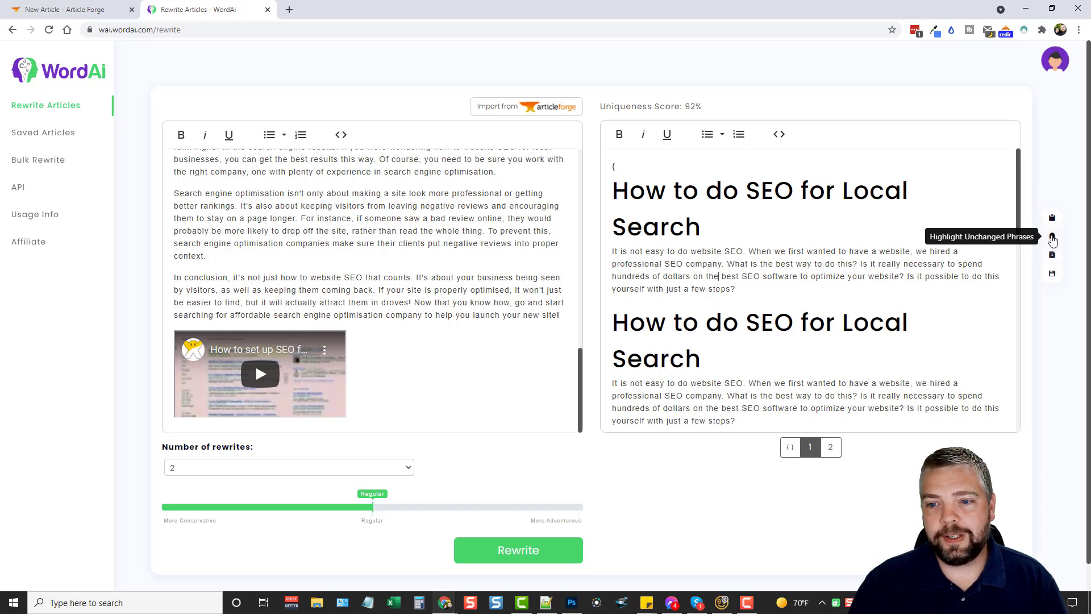
scroll(1002, 173, "down", 10)
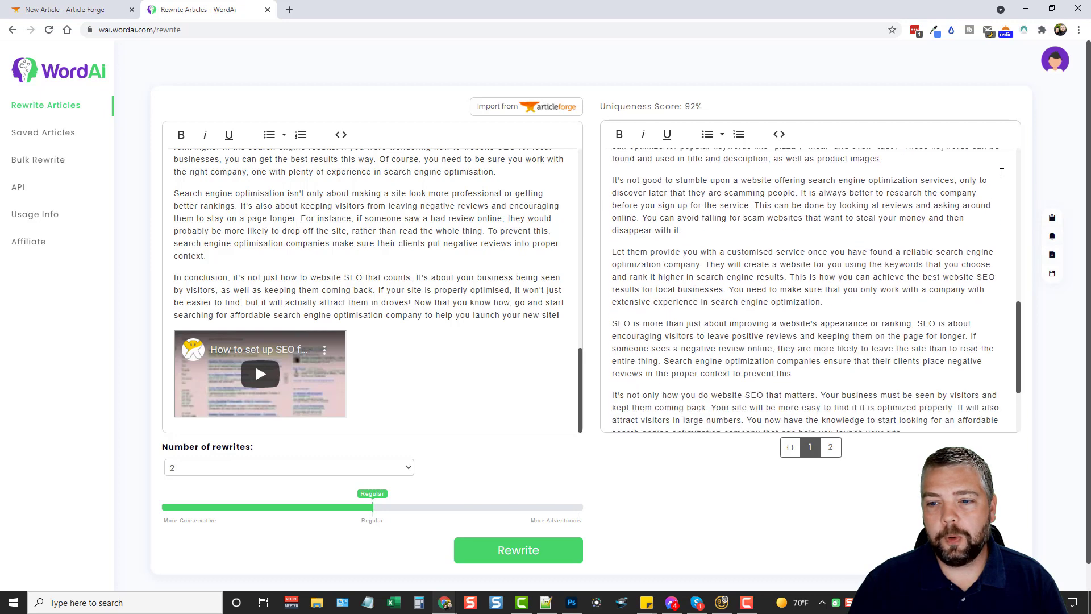
scroll(1002, 173, "up", 10)
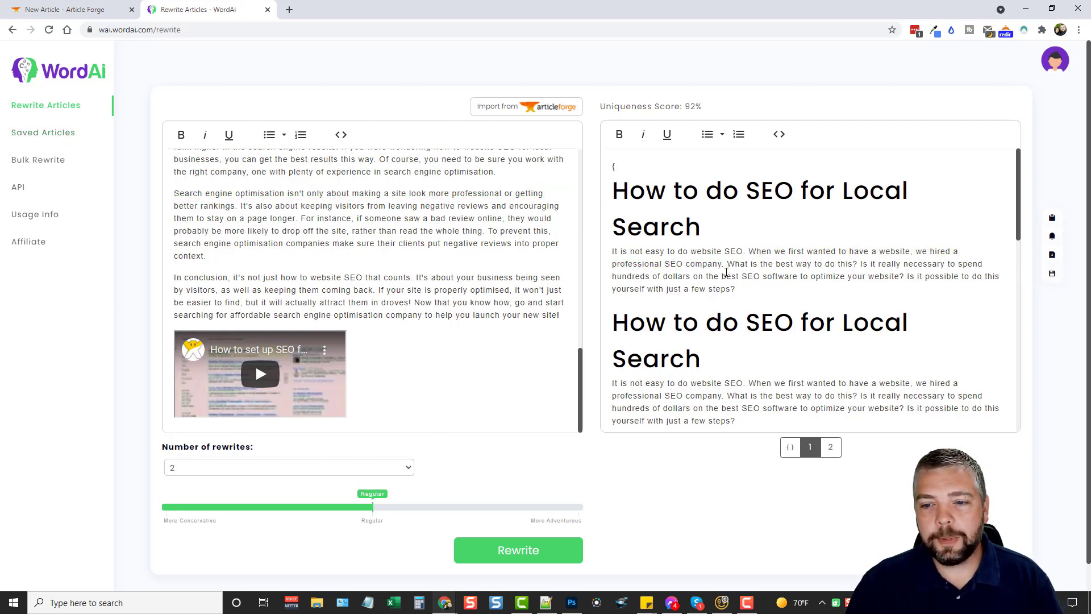
scroll(430, 278, "up", 15)
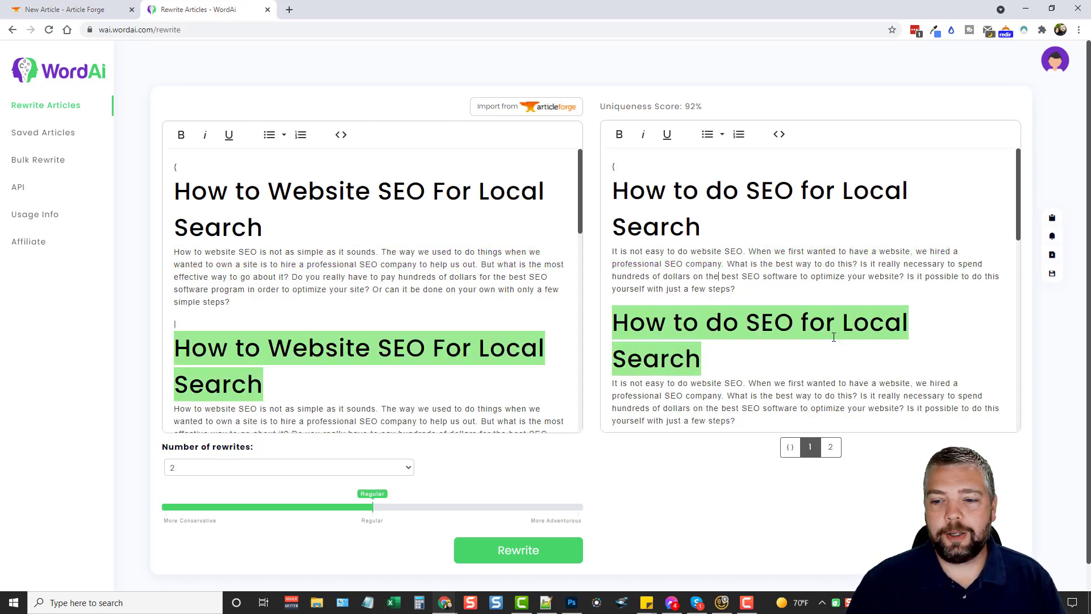
Show rewrite 2, 'How to Use SEO To Get Local Search Results', and scroll through it.
left_click(831, 449)
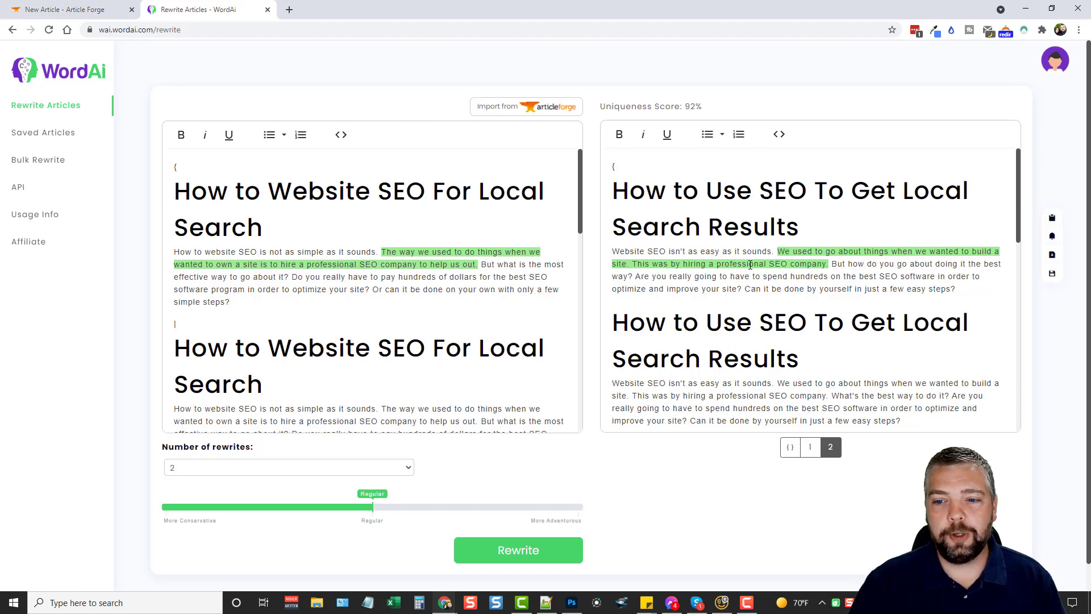
scroll(739, 306, "down", 4)
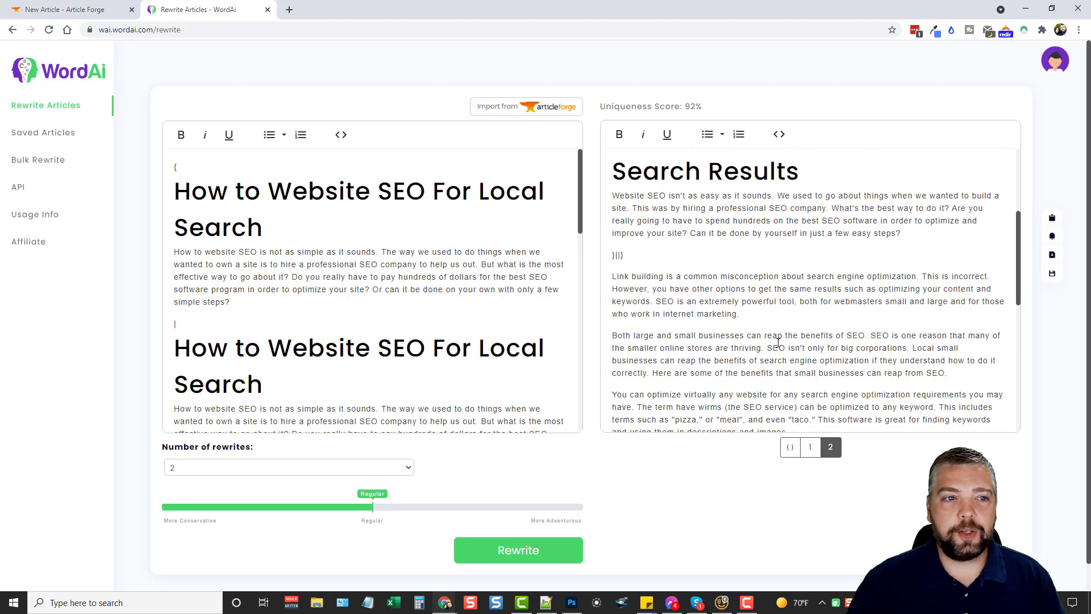
scroll(773, 344, "up", 4)
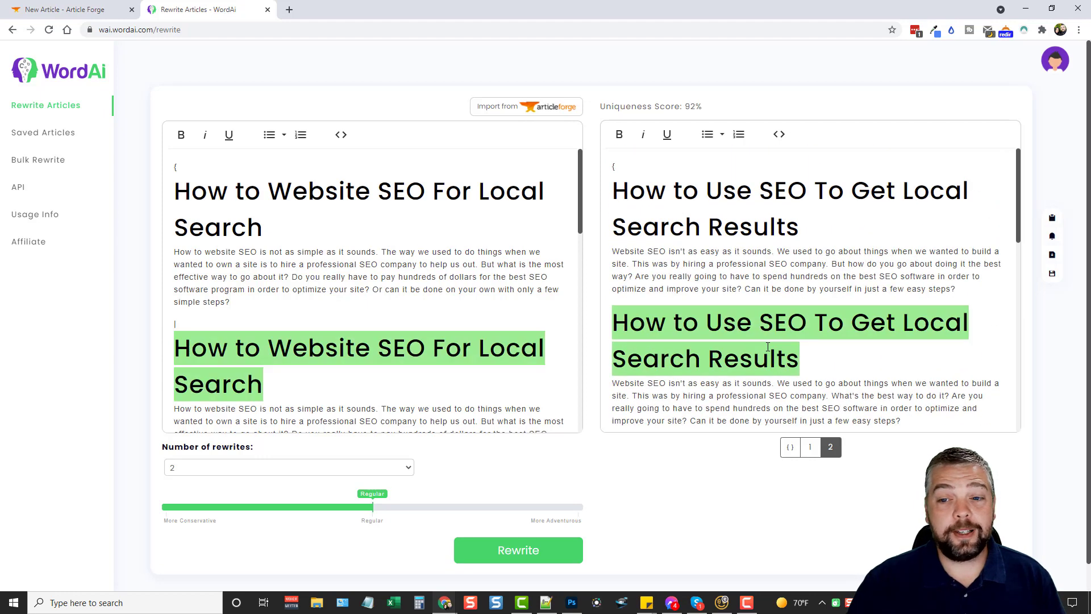
Browse the Bulk Rewrite upload form and saved jobs, then go to the API page.
left_click(48, 167)
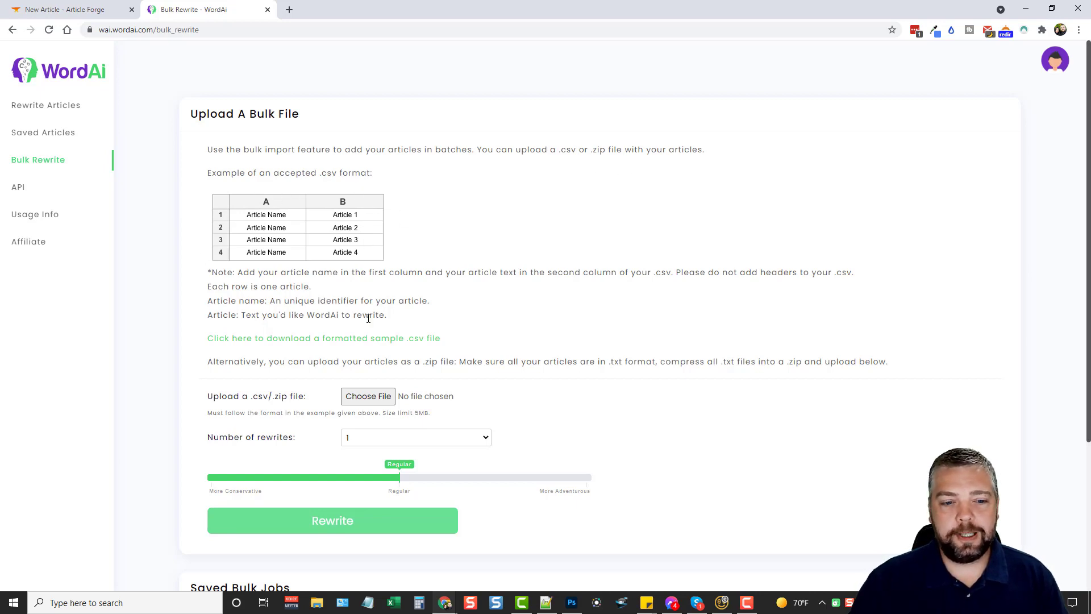
scroll(368, 318, "down", 2)
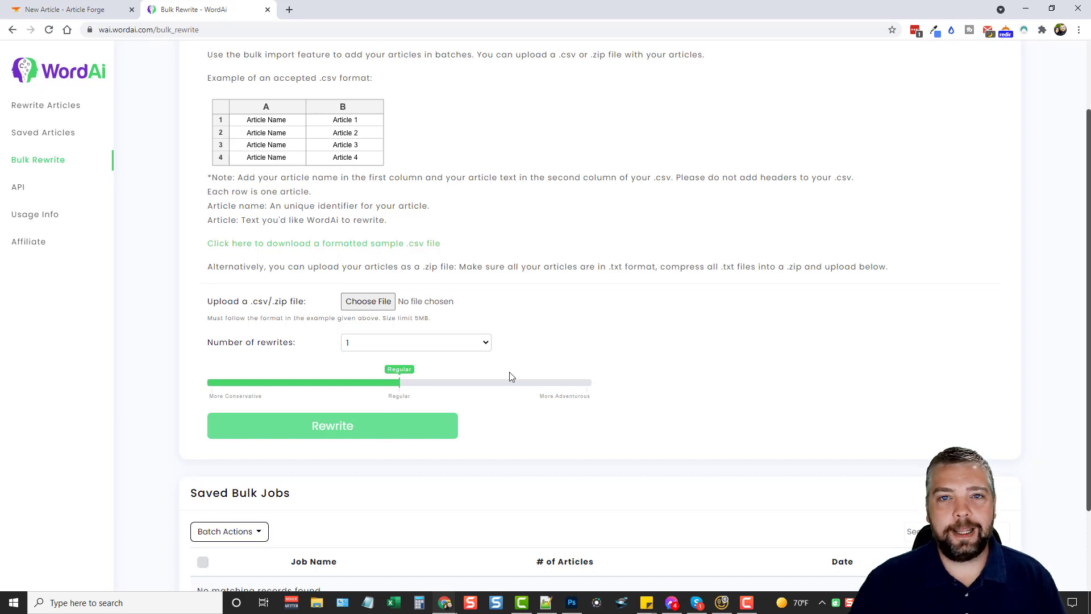
scroll(505, 355, "up", 2)
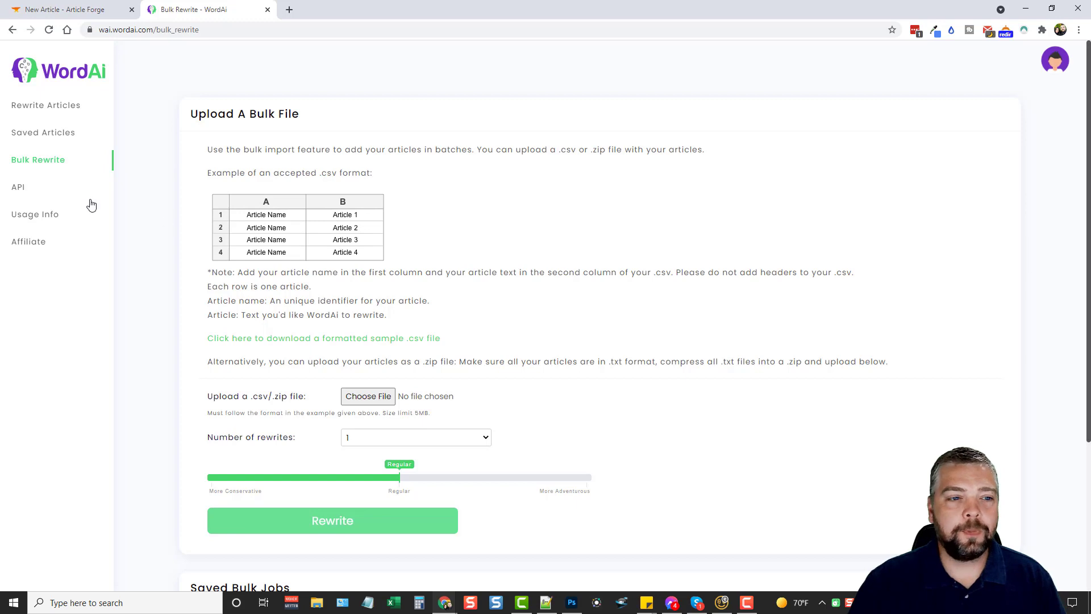
left_click(26, 188)
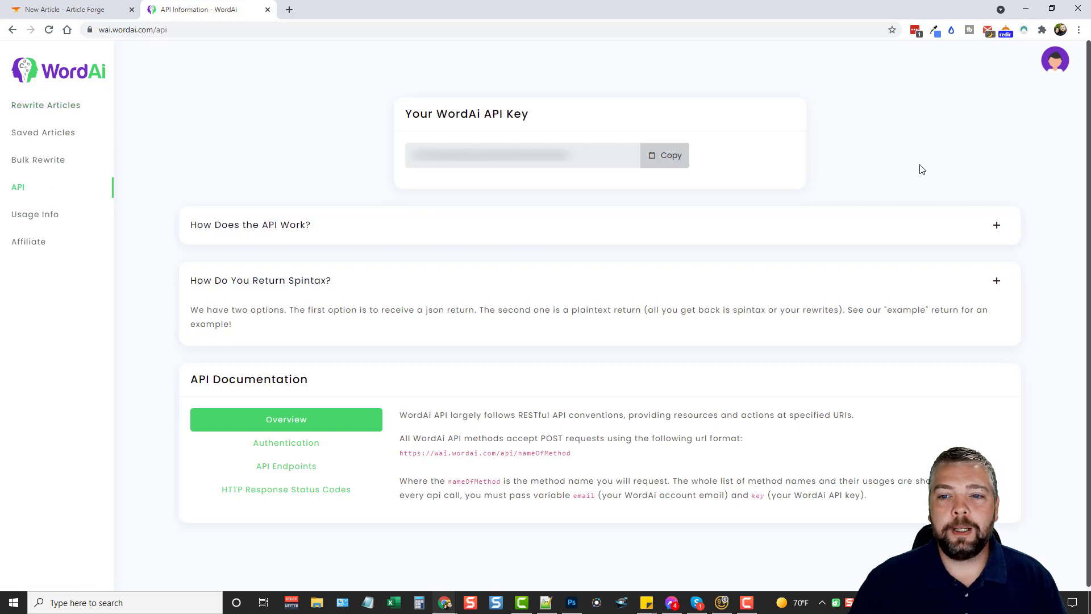
Return from the API page to the Rewrite Articles page.
left_click(35, 108)
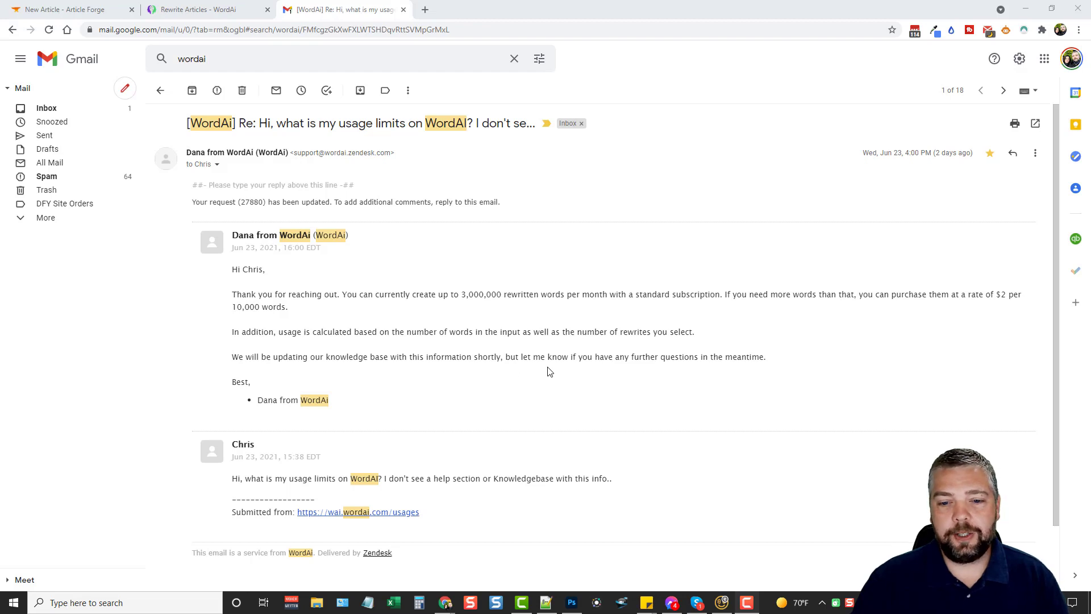
Switch from the Gmail support reply back to the WordAi tab.
left_click(208, 9)
On Usage Info, set Usage Settings to Allow Me to Go Over My Limit.
left_click(40, 221)
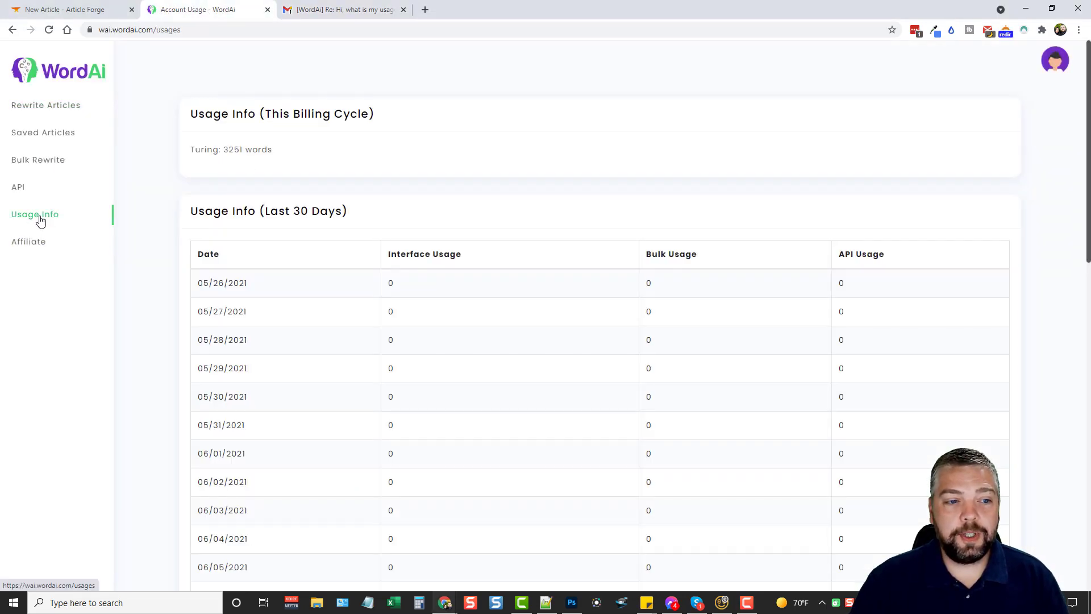
scroll(476, 420, "down", 14)
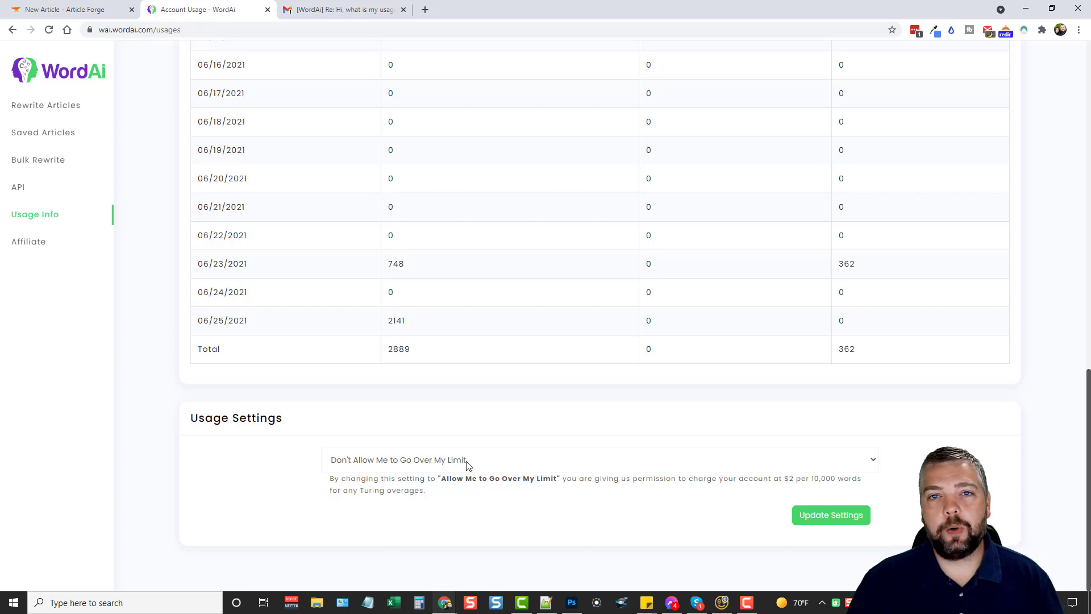
key("ctrl+Tab")
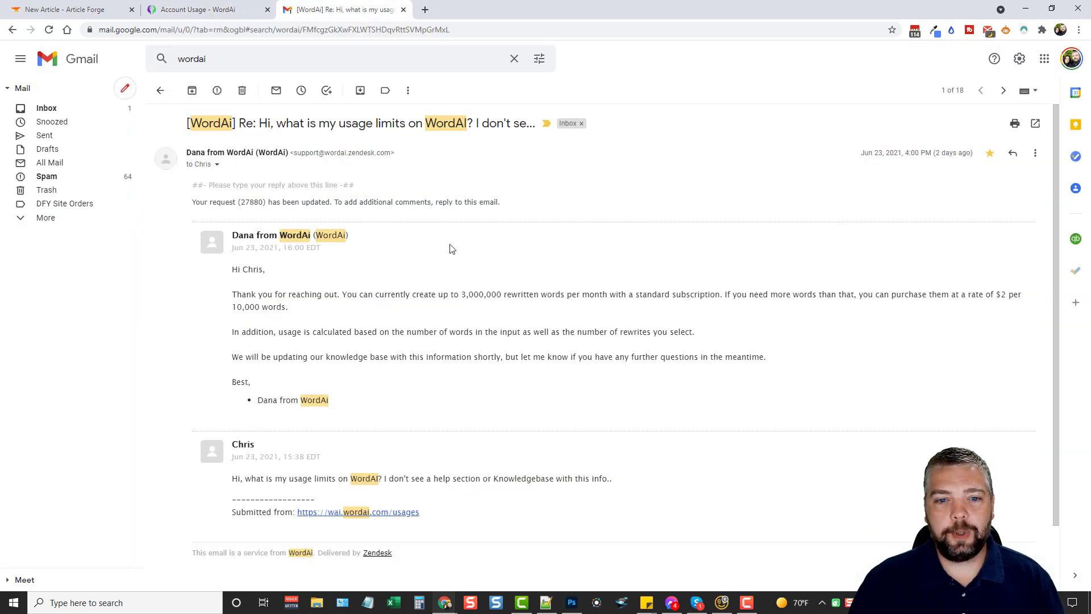
key("ctrl+shift+Tab")
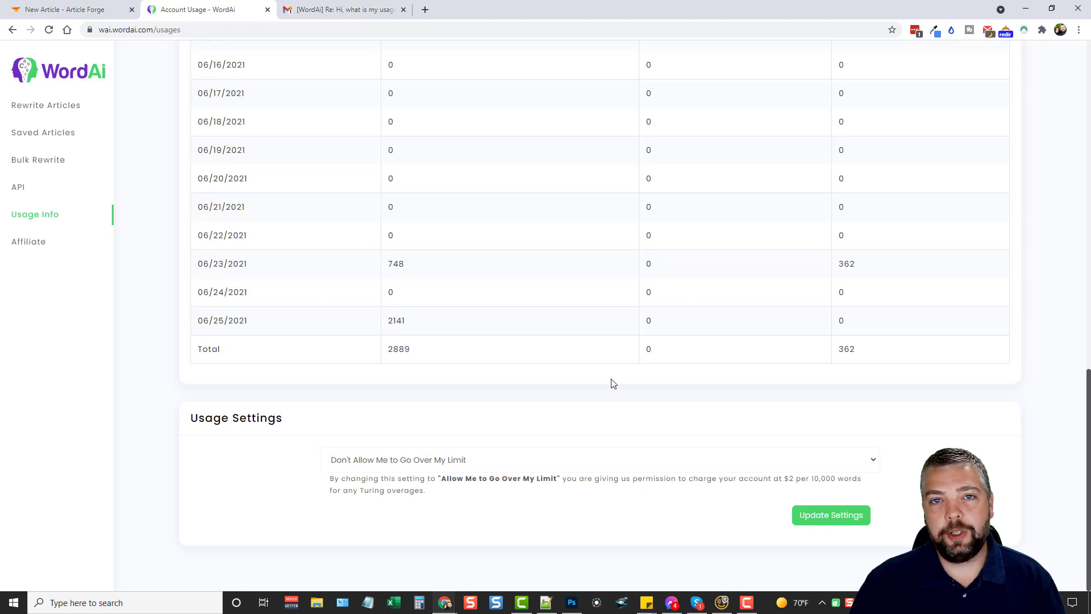
left_click(490, 461)
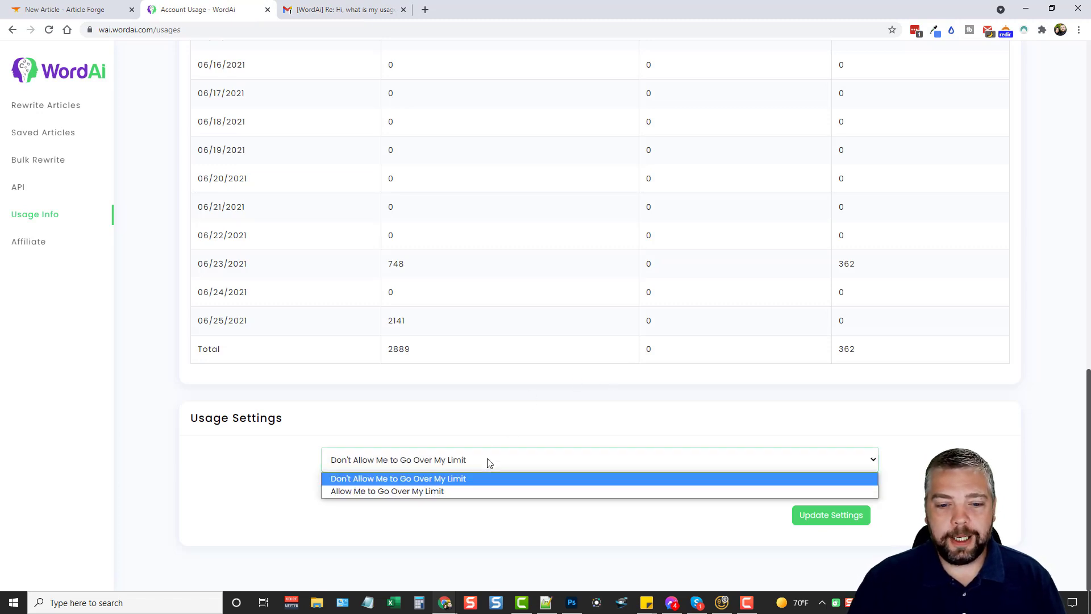
left_click(430, 491)
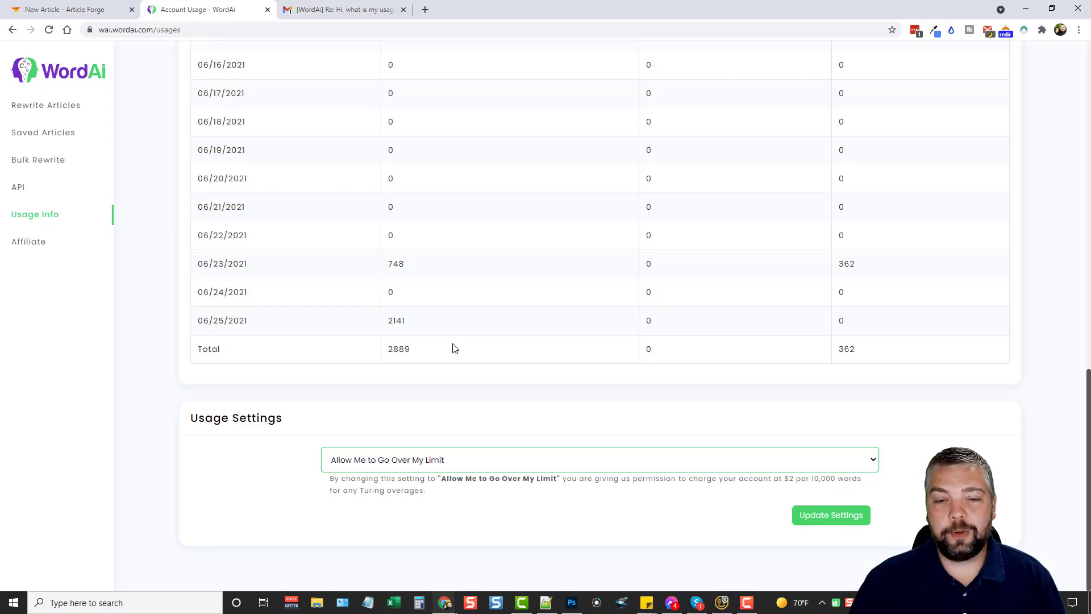
Look at the support email again, then return to WordAi's Rewrite Articles page.
left_click(338, 14)
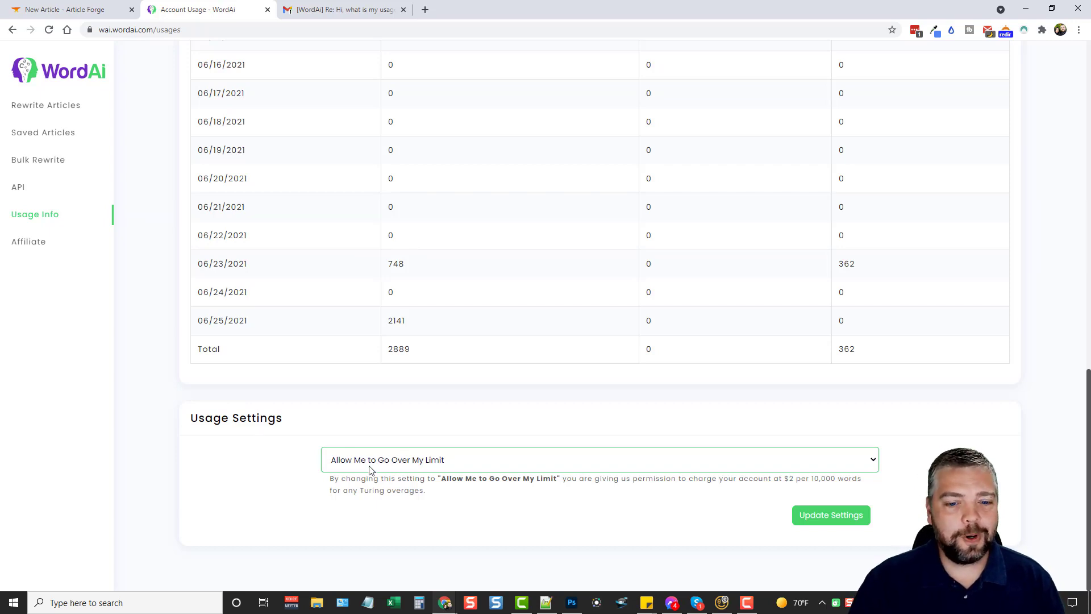
scroll(370, 465, "up", 15)
left_click(39, 107)
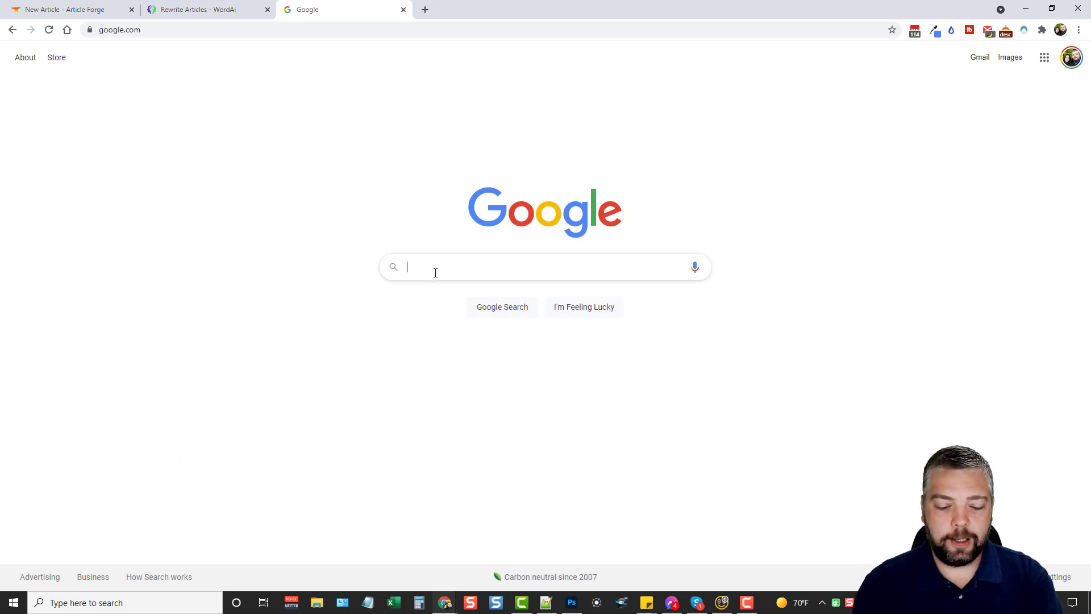
Search 'website seo for ranking' and open the Searchmetrics, Moz, SEO Checker and QuickSprout results in tabs.
type("website seo")
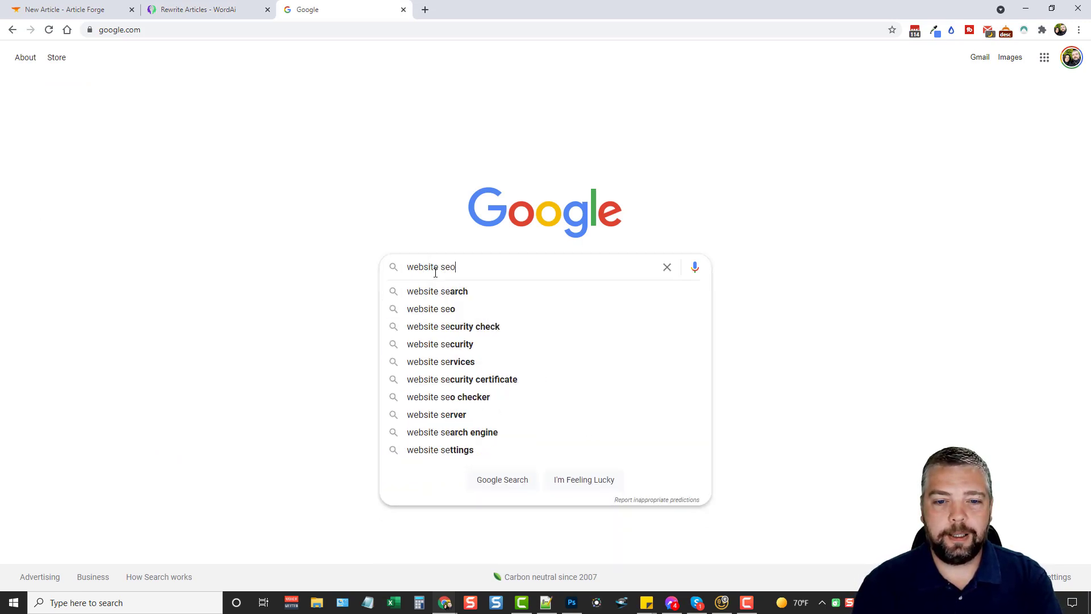
type(" for ranking")
key("Return")
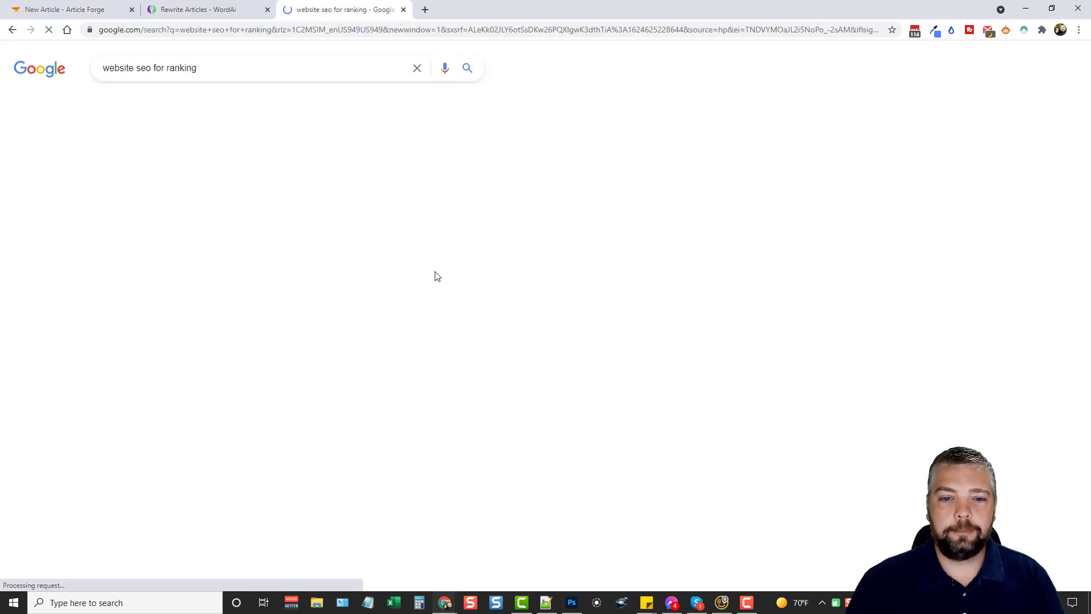
scroll(269, 276, "down", 8)
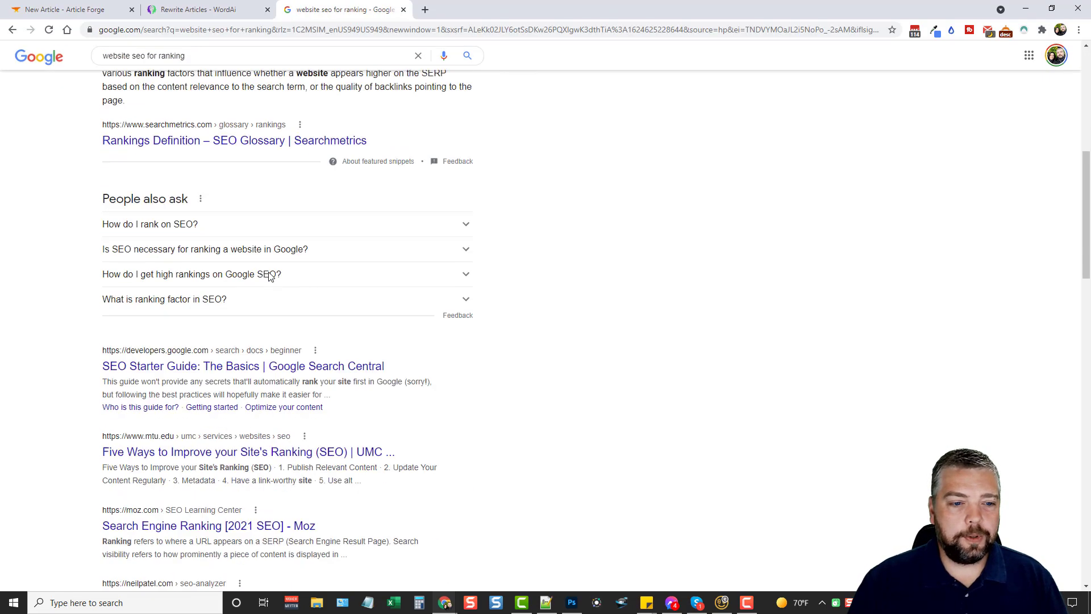
middle_click(234, 107)
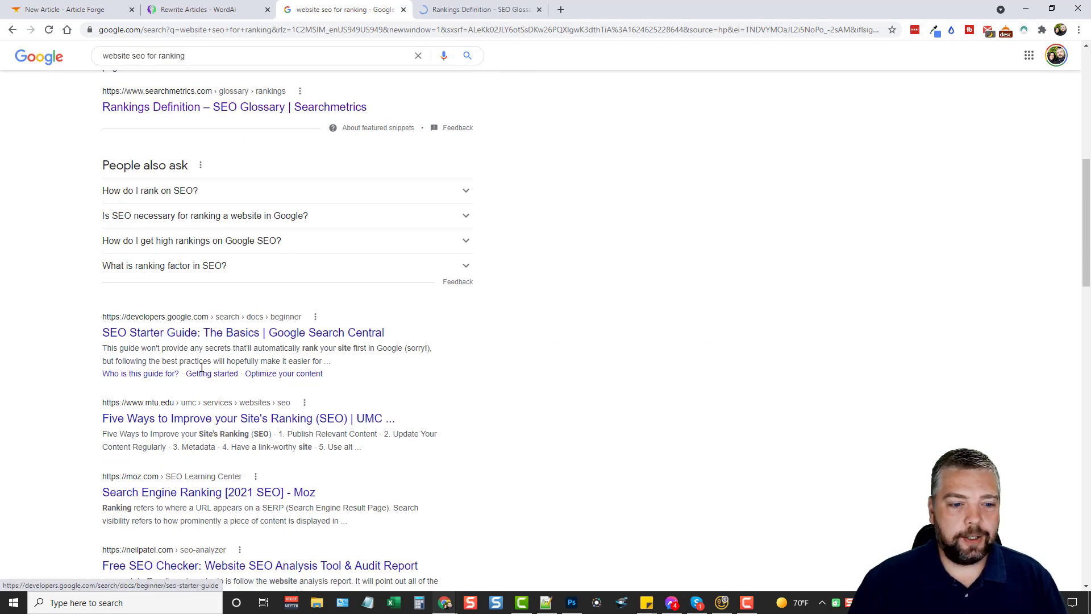
scroll(201, 366, "down", 3)
middle_click(196, 301)
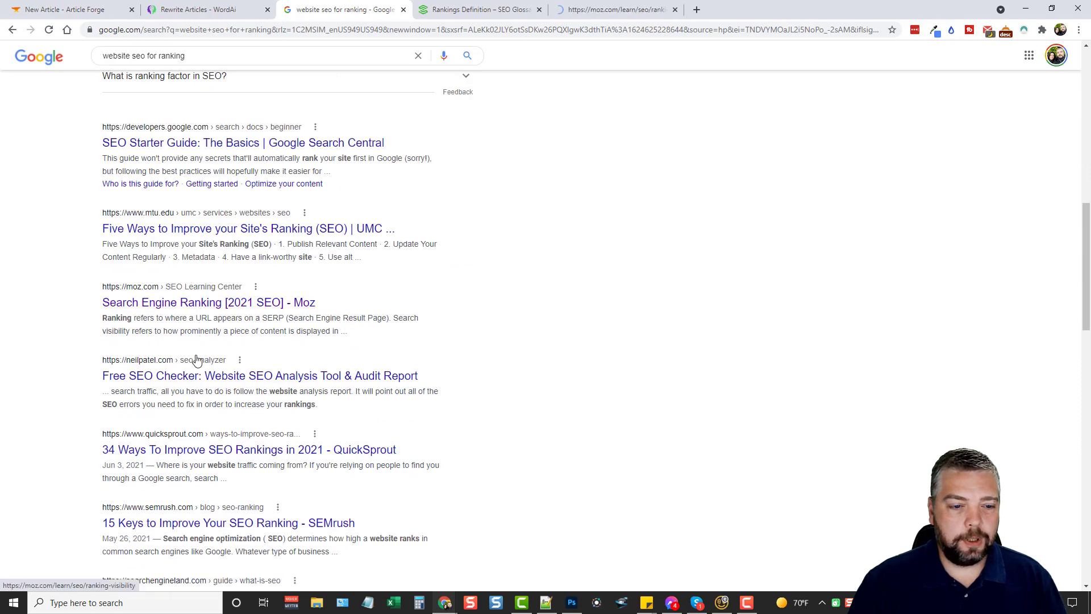
middle_click(196, 377)
middle_click(196, 449)
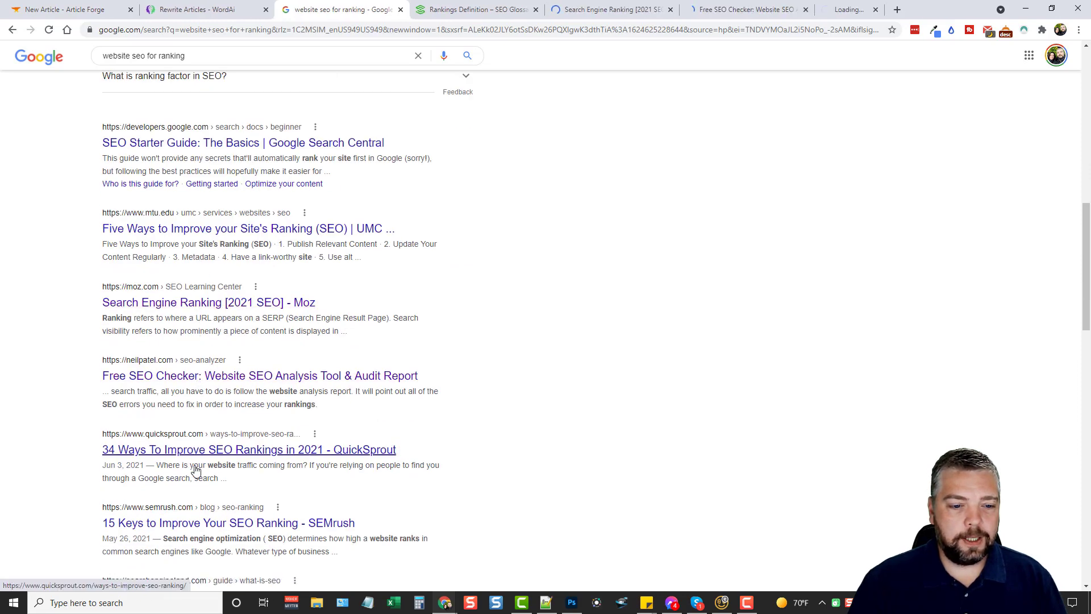
Open the Semrush result too, then select Searchmetrics' text from 'Different search engines' onward.
middle_click(195, 523)
left_click(418, 10)
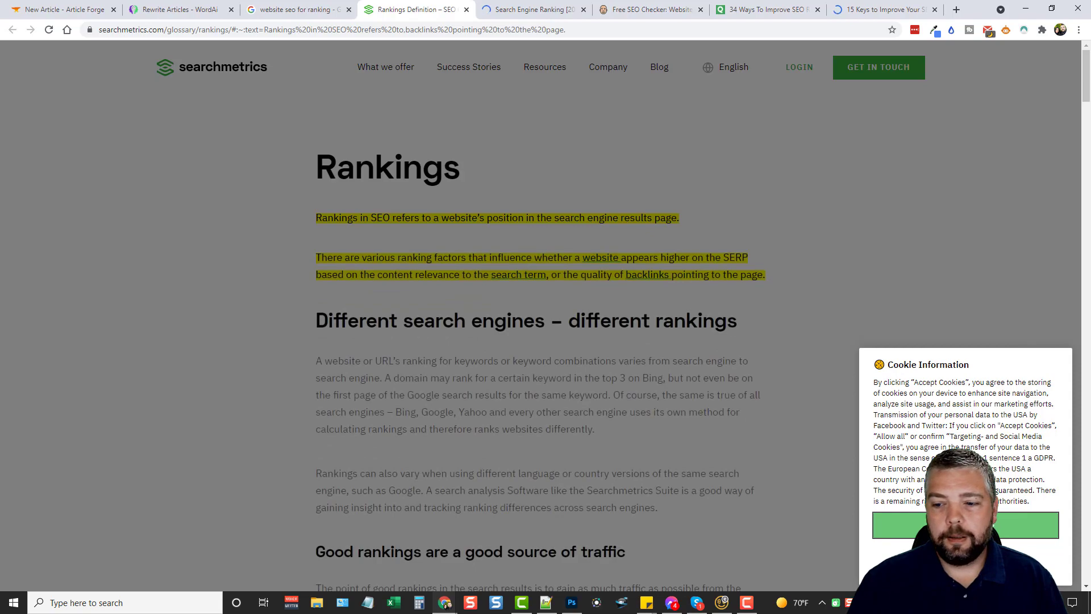
left_click(298, 363)
scroll(555, 200, "down", 3)
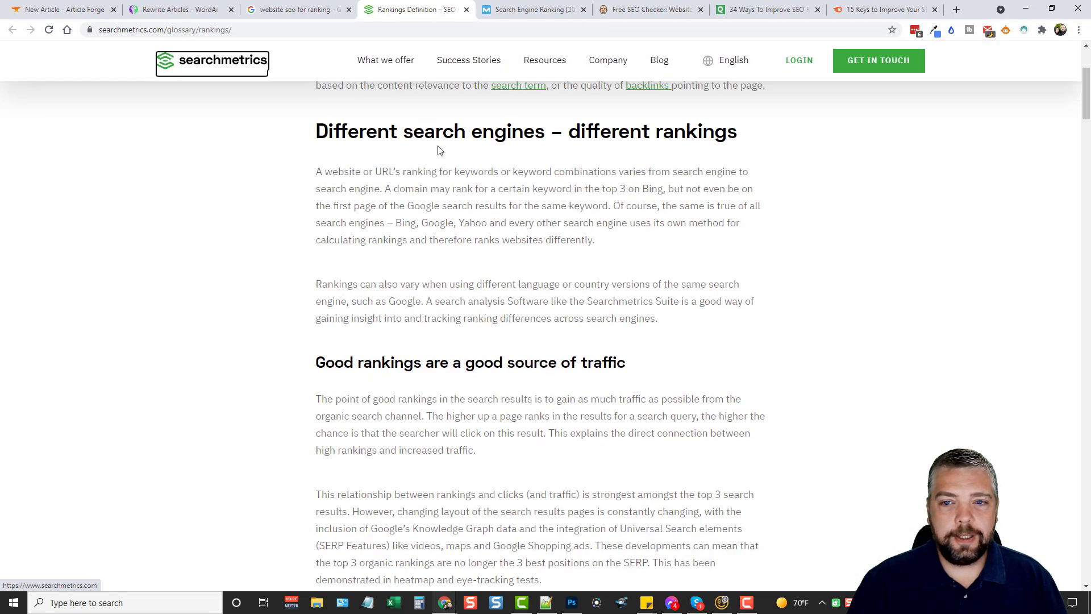
left_click_drag(310, 131, 640, 305)
scroll(674, 478, "down", 5)
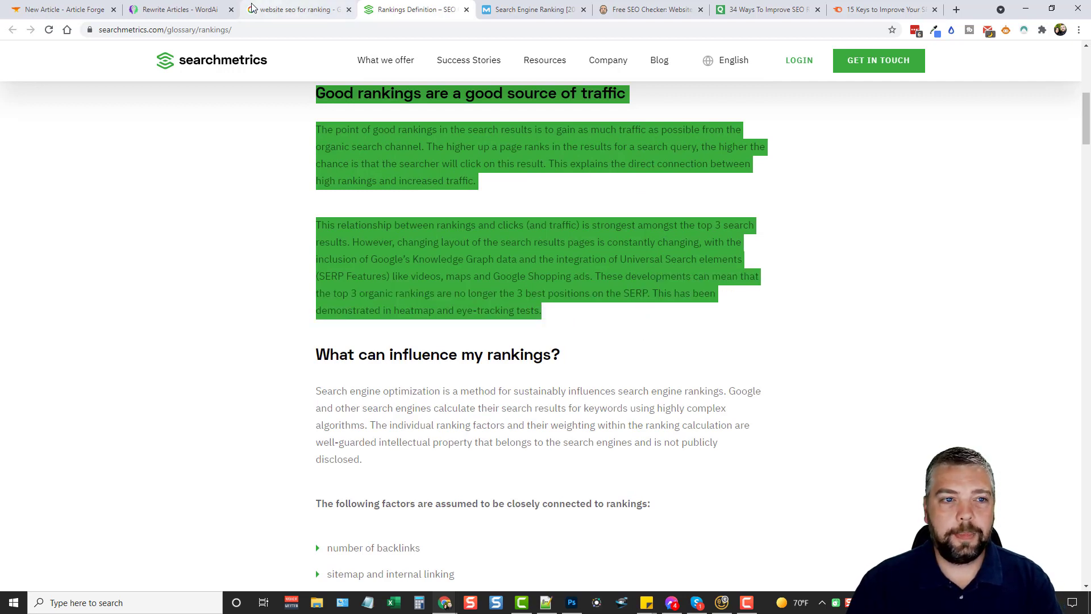
Paste the Searchmetrics rankings text into WordAi's input article.
left_click(181, 10)
left_click(258, 173)
key("ctrl+v")
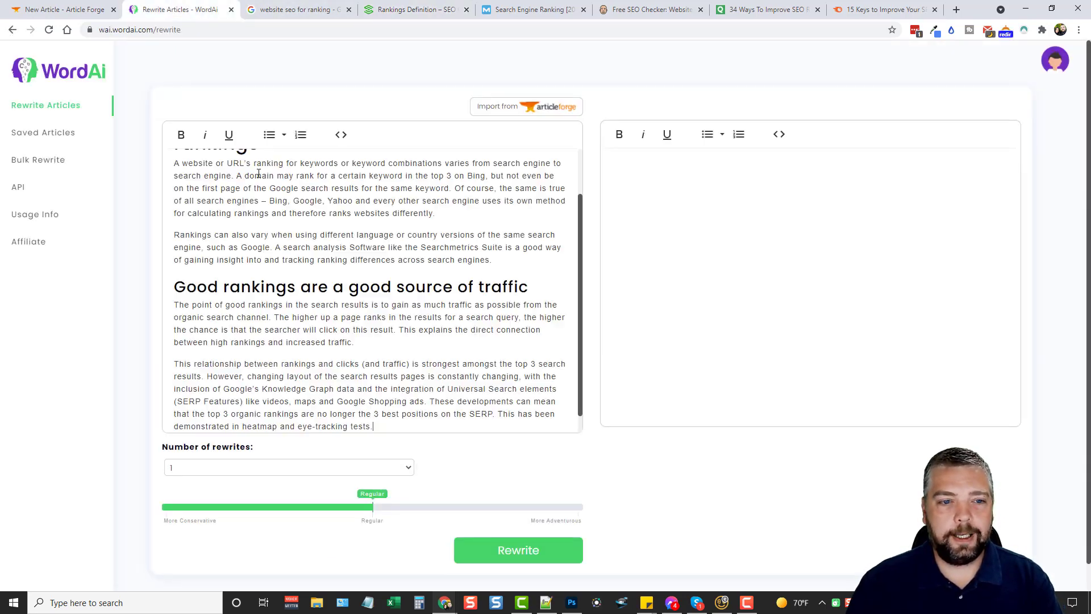
scroll(350, 262, "up", 2)
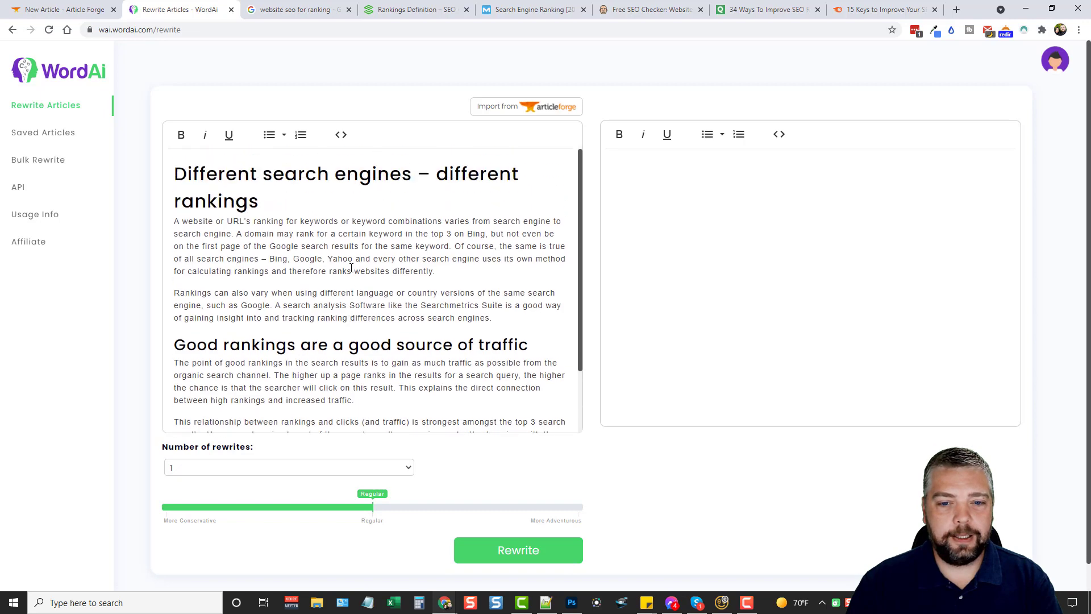
Close the Searchmetrics, Moz, neilpatel and QuickSprout tabs, leaving the Semrush article.
left_click(418, 10)
left_click(467, 10)
scroll(421, 227, "down", 3)
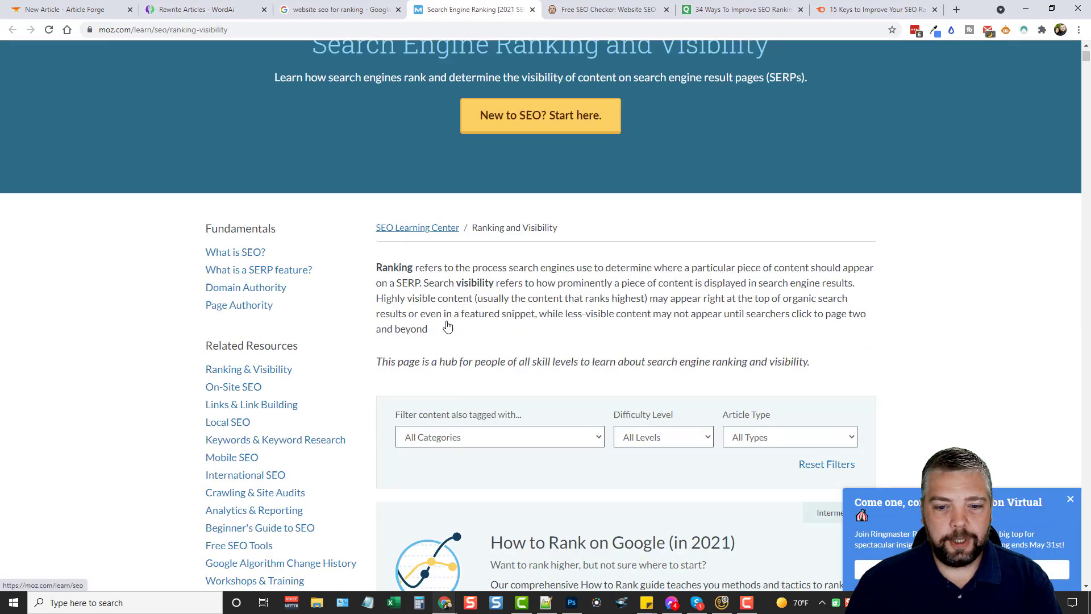
left_click_drag(377, 166, 508, 218)
scroll(489, 238, "down", 20)
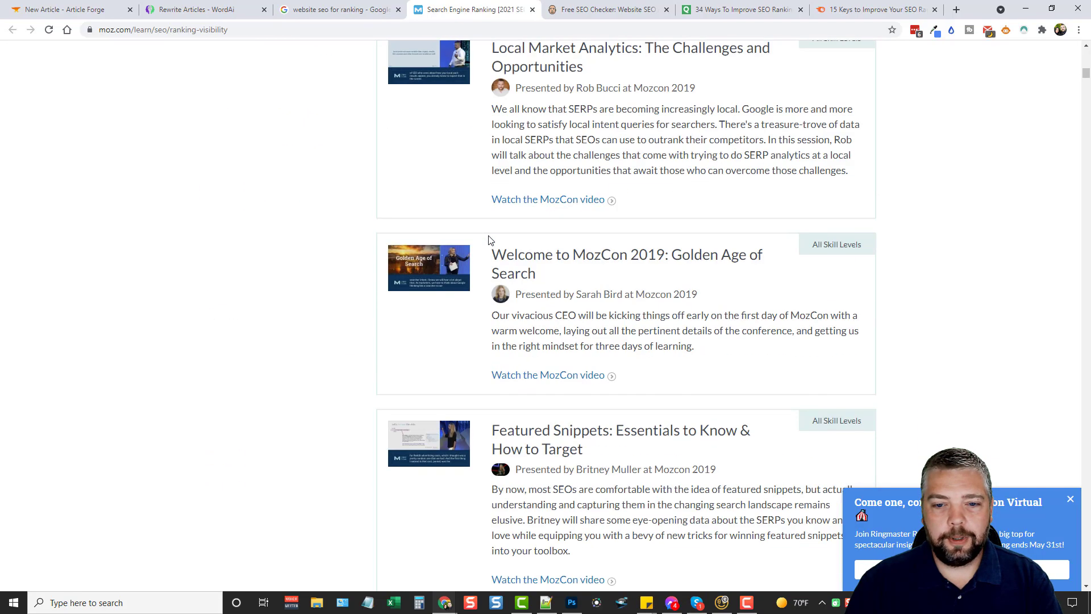
scroll(489, 239, "down", 9)
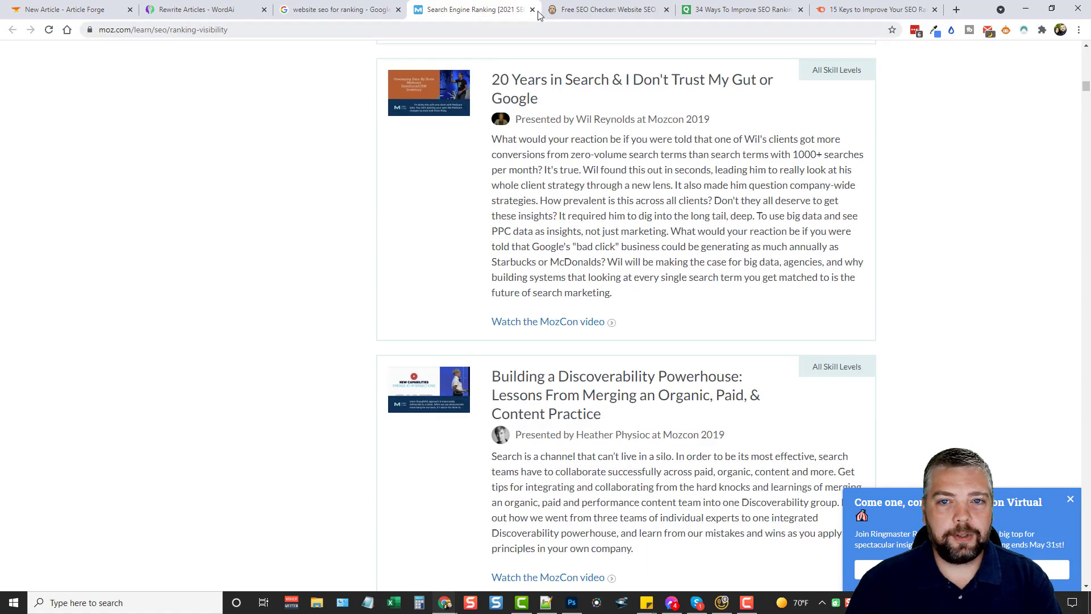
left_click(532, 10)
scroll(428, 297, "down", 10)
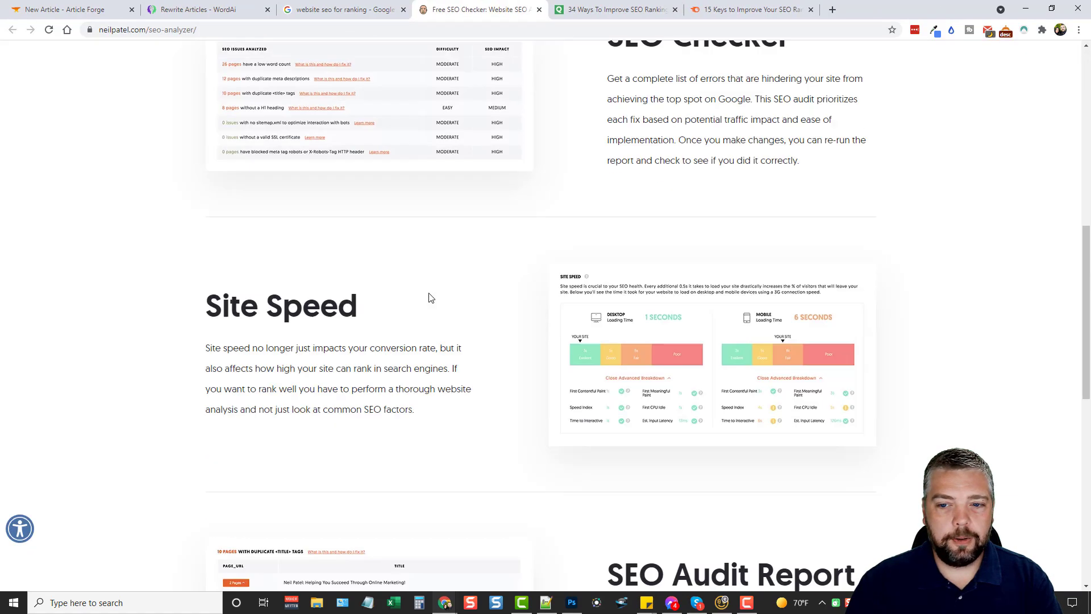
left_click(539, 9)
scroll(186, 302, "down", 12)
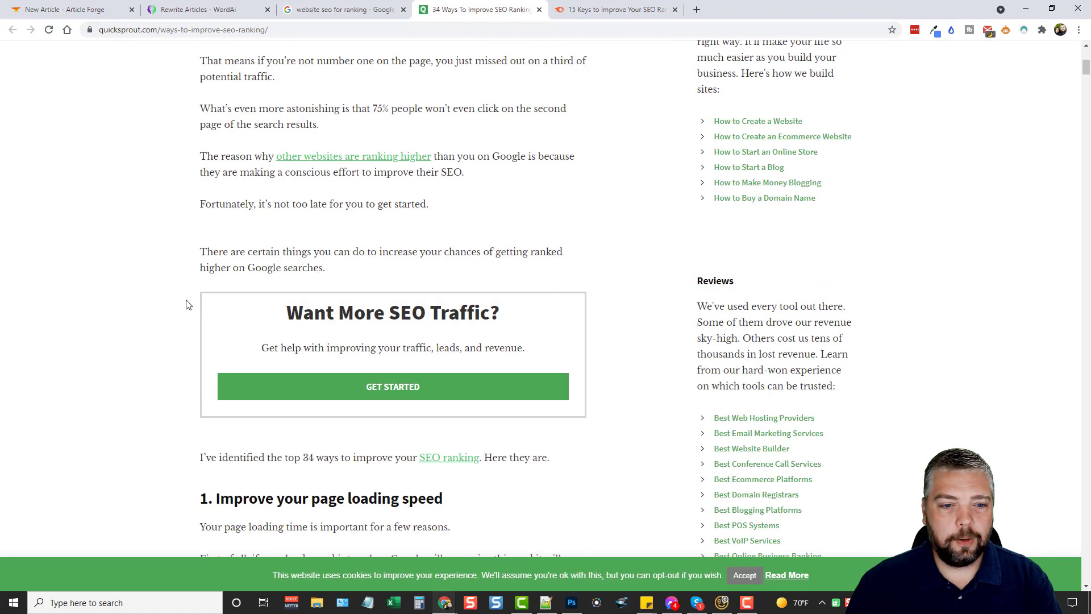
scroll(188, 302, "down", 3)
scroll(198, 288, "up", 3)
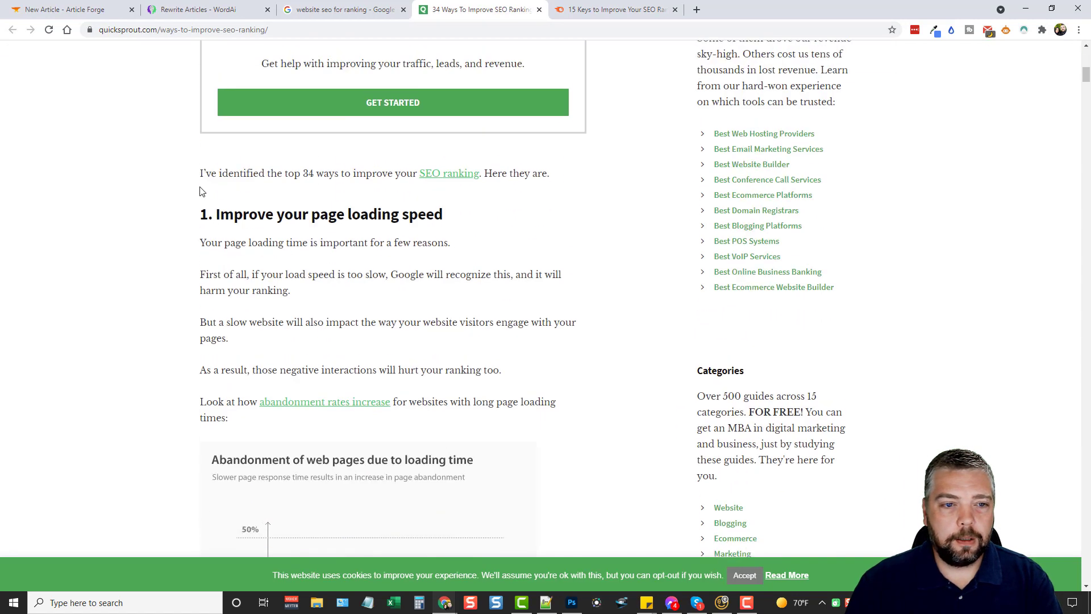
left_click_drag(200, 242, 385, 322)
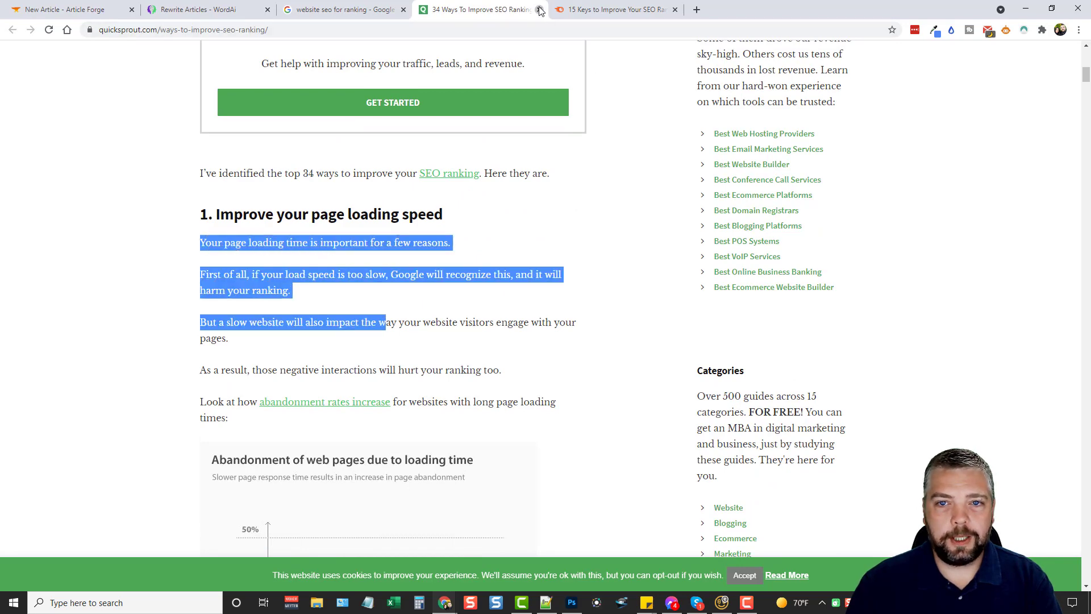
left_click(539, 10)
Select just the four High-Quality Content paragraphs on the Semrush page.
scroll(352, 267, "down", 7)
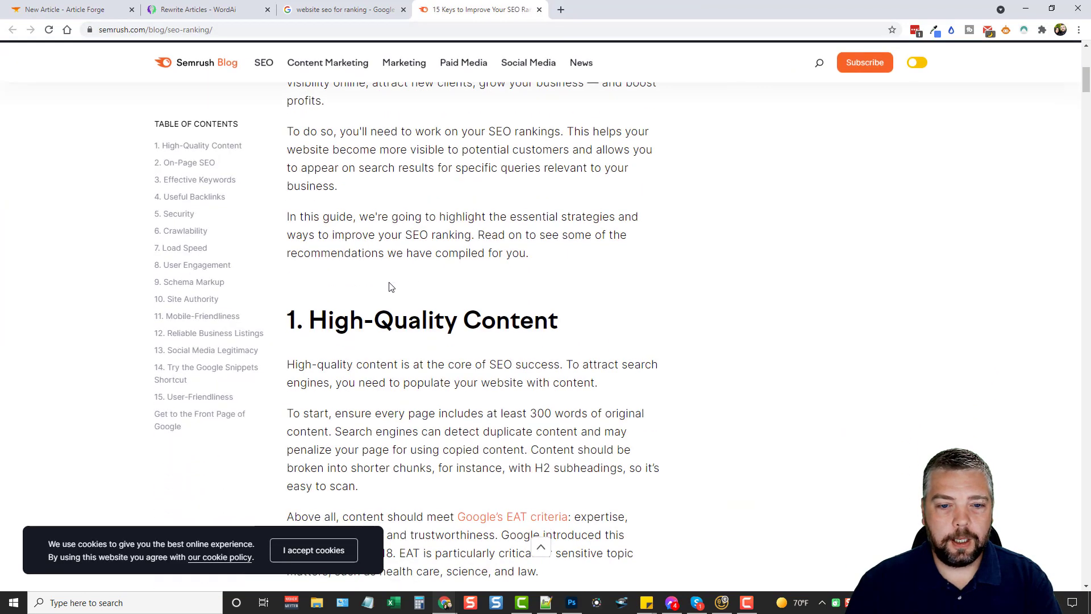
scroll(390, 287, "up", 2)
scroll(390, 287, "down", 5)
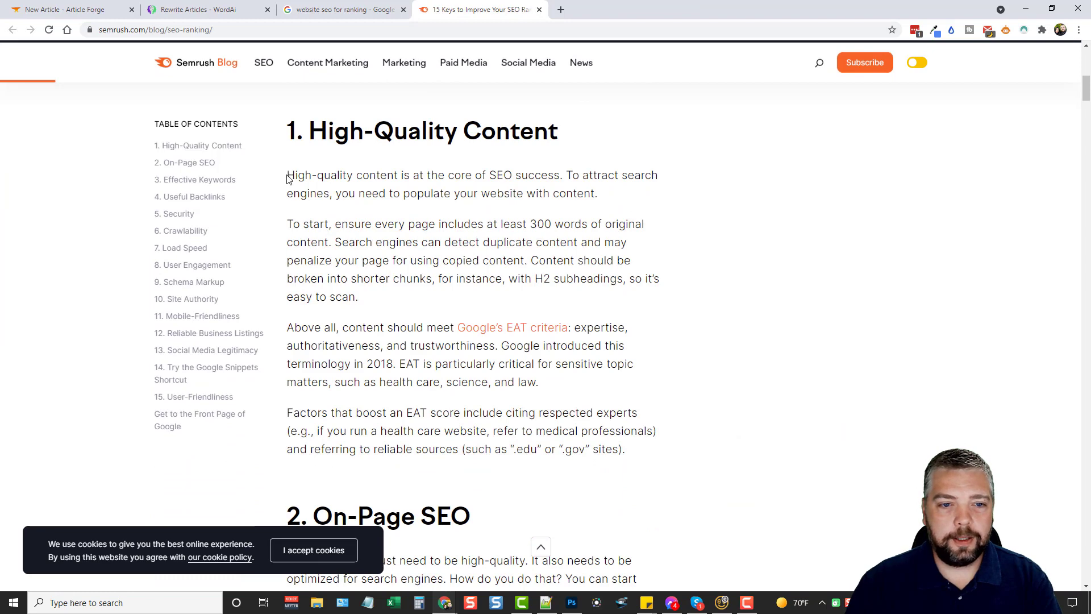
left_click_drag(290, 177, 625, 450)
key("ctrl+c")
left_click(645, 457)
left_click(288, 174)
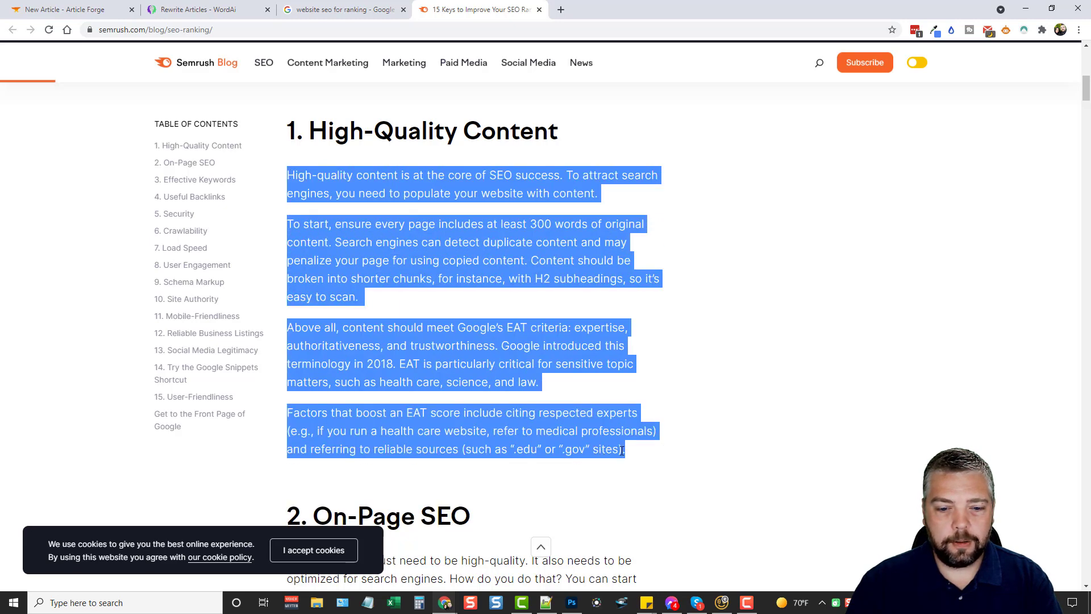
Paste Semrush's High-Quality Content paragraphs below the Searchmetrics text in WordAi's input editor.
left_click(199, 9)
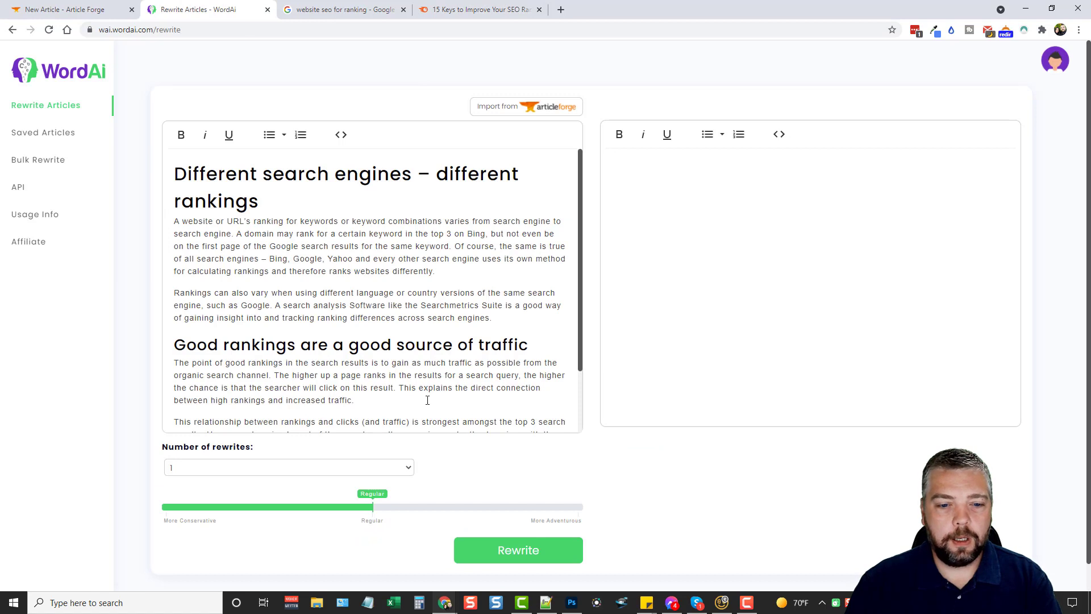
scroll(440, 382, "down", 2)
key("ctrl+v")
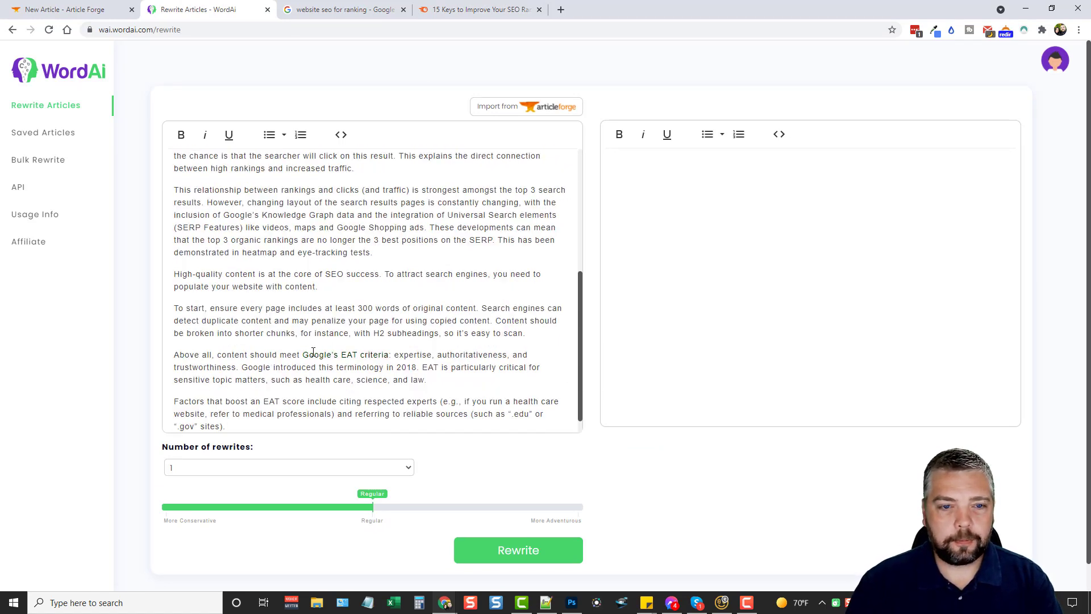
scroll(490, 275, "up", 4)
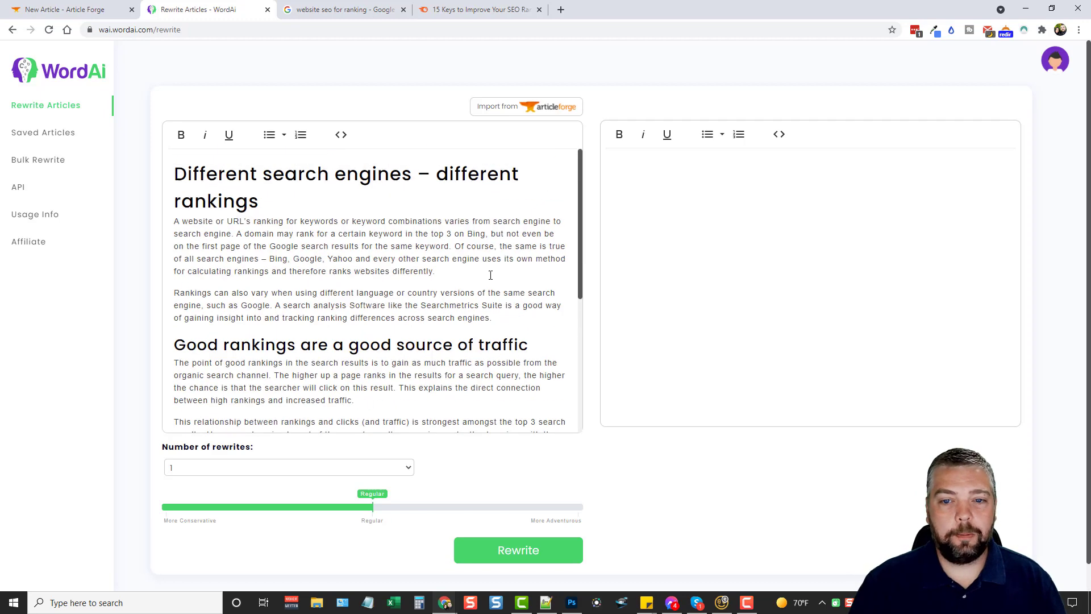
left_click(372, 174)
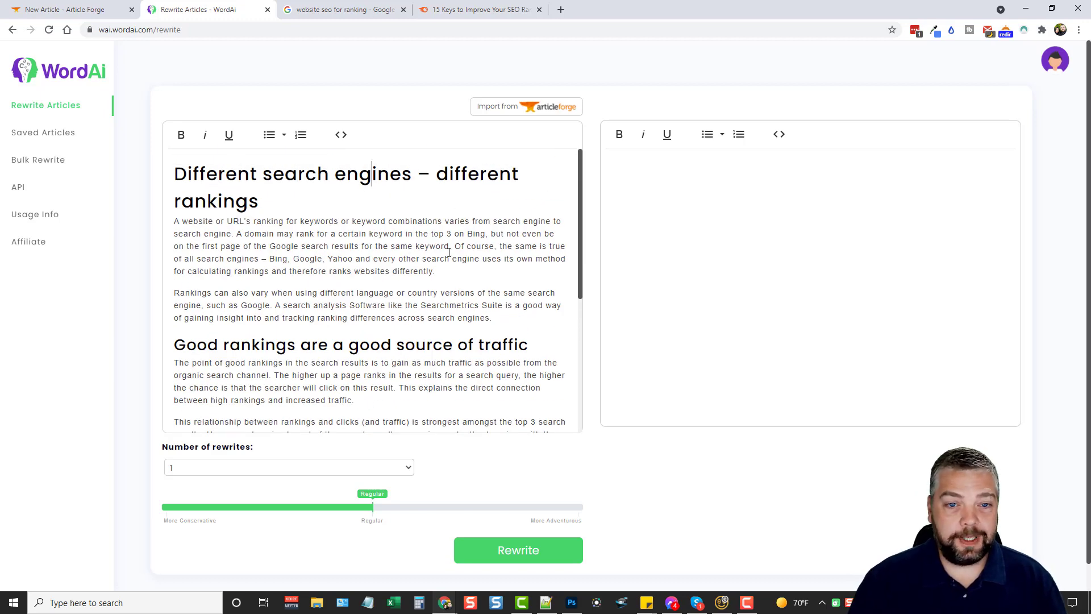
scroll(432, 284, "down", 8)
scroll(514, 324, "up", 10)
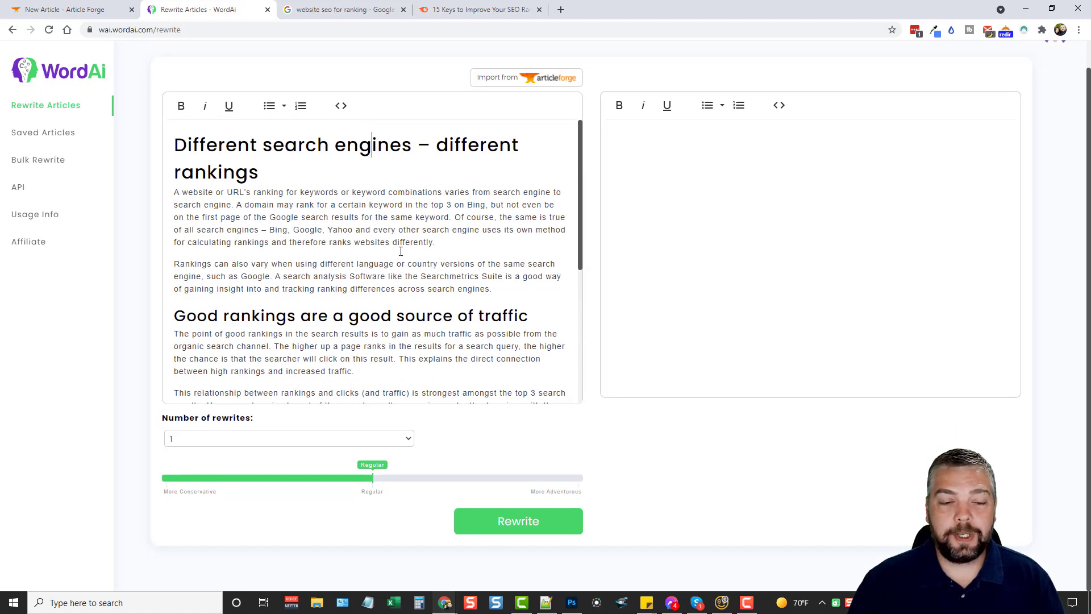
scroll(370, 364, "up", 1)
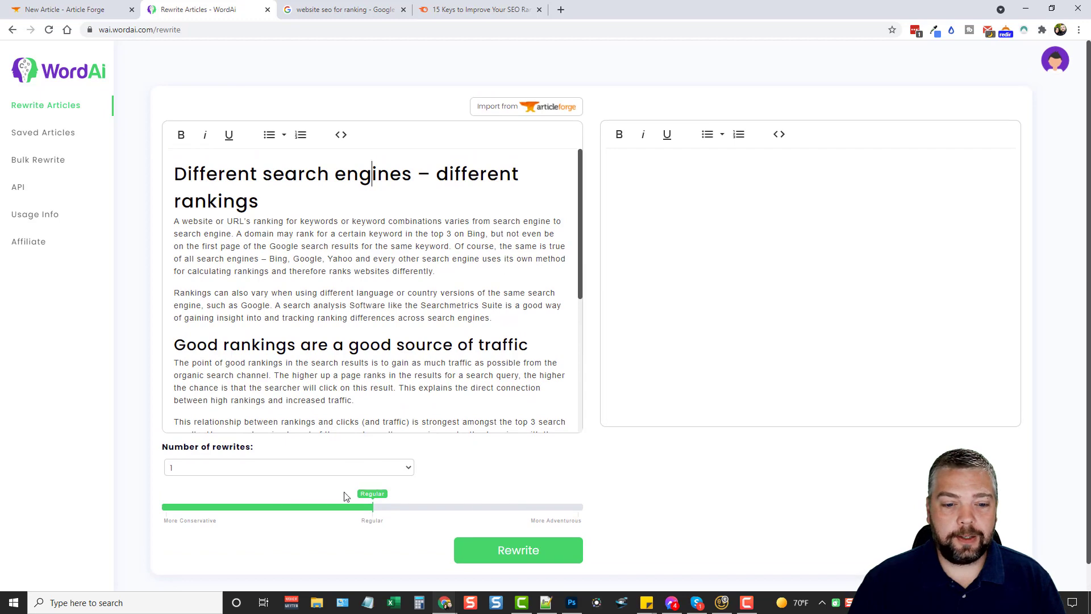
Rewrite the combined article and review the 87%-unique output beginning 'Different search engines have different rankings'.
left_click(505, 552)
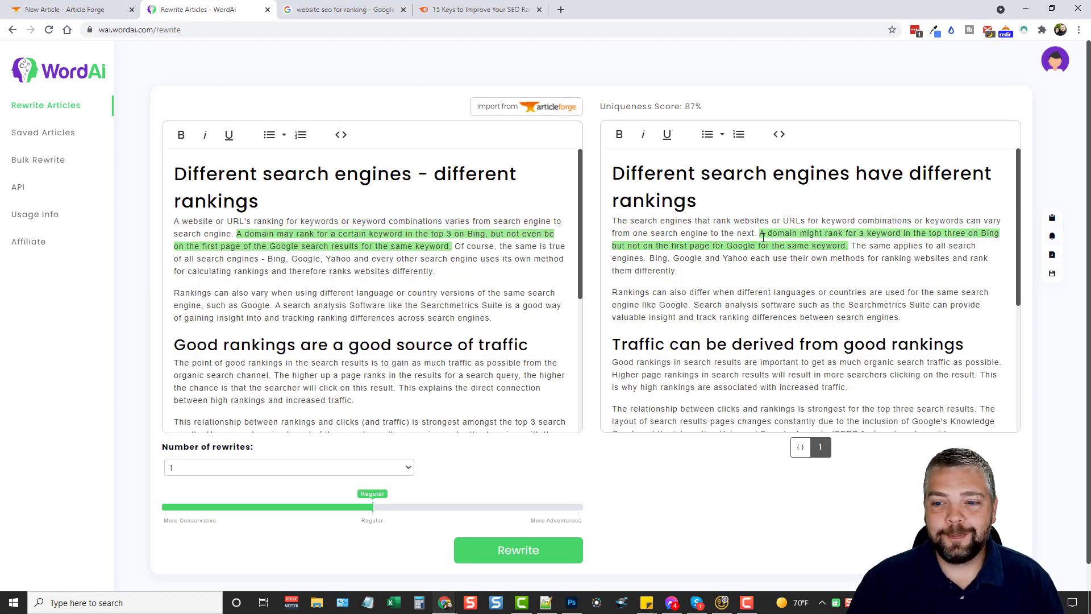
scroll(630, 233, "down", 3)
scroll(397, 229, "down", 3)
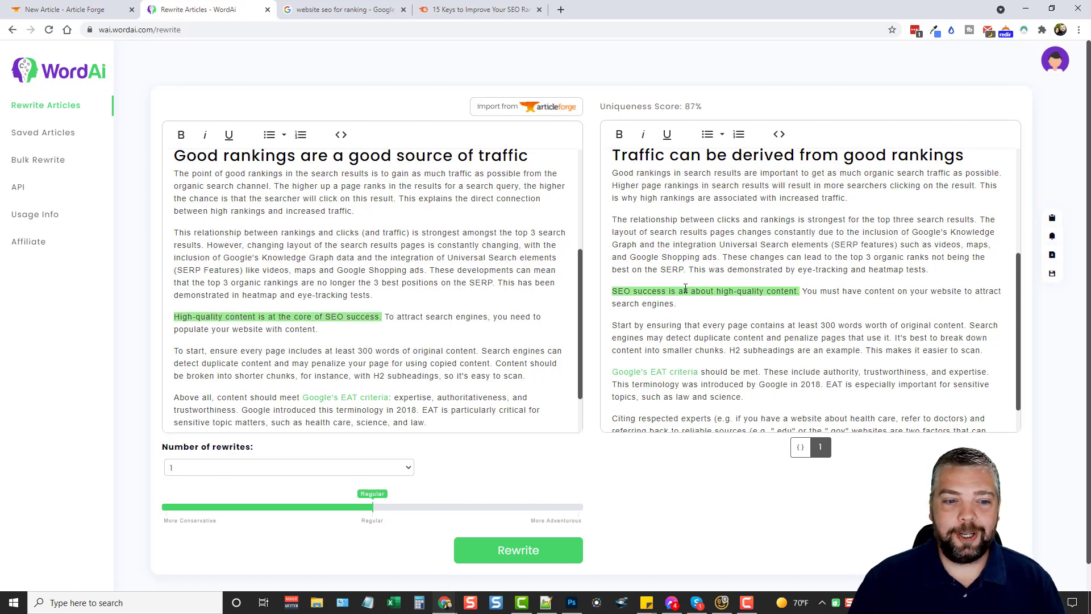
scroll(686, 288, "down", 1)
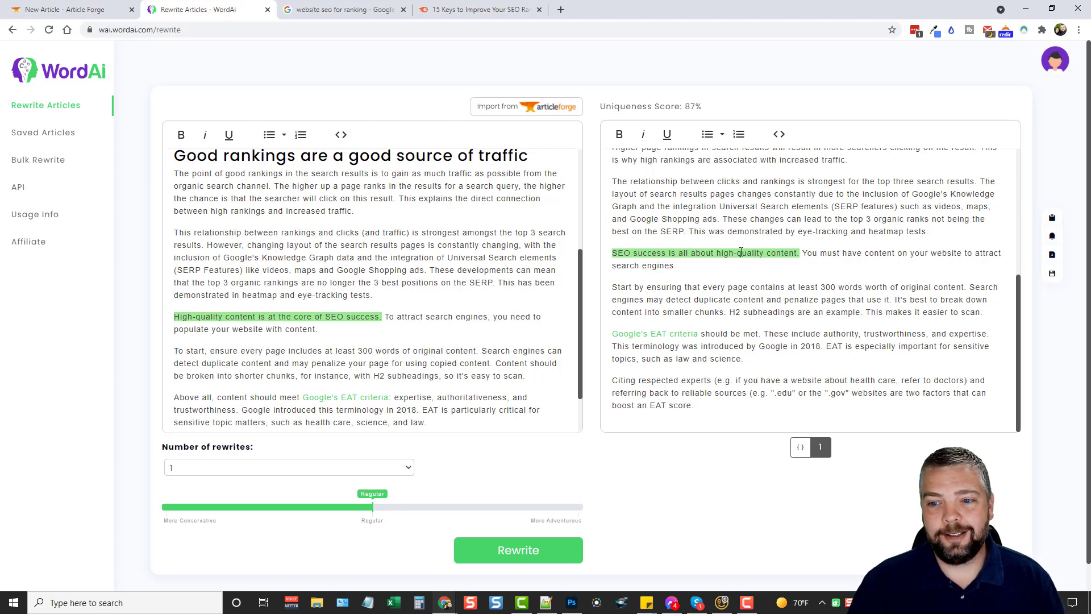
scroll(742, 252, "down", 1)
scroll(812, 269, "up", 4)
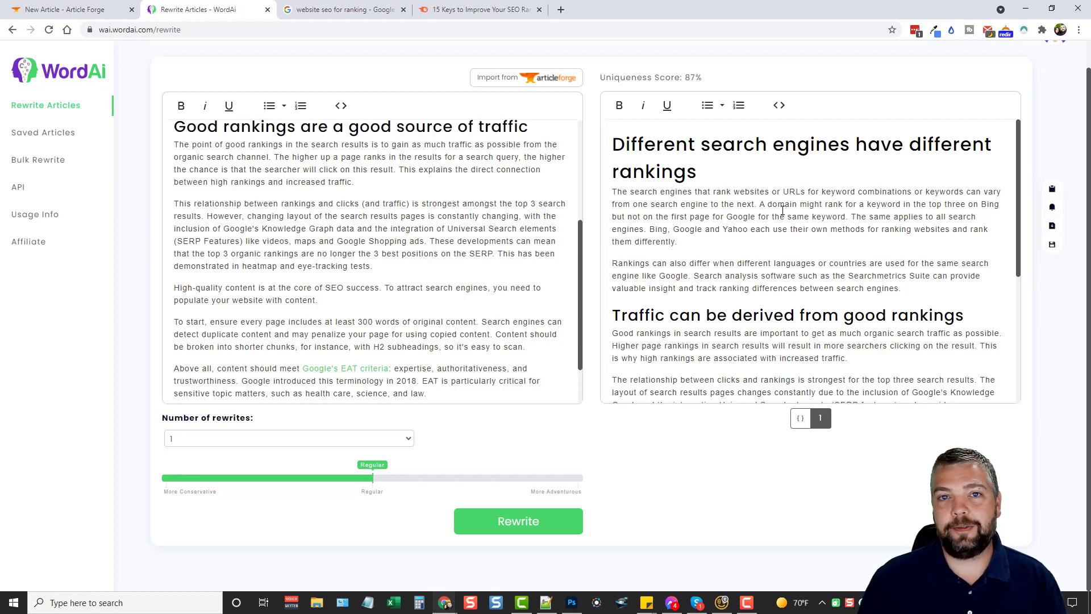
left_click(332, 12)
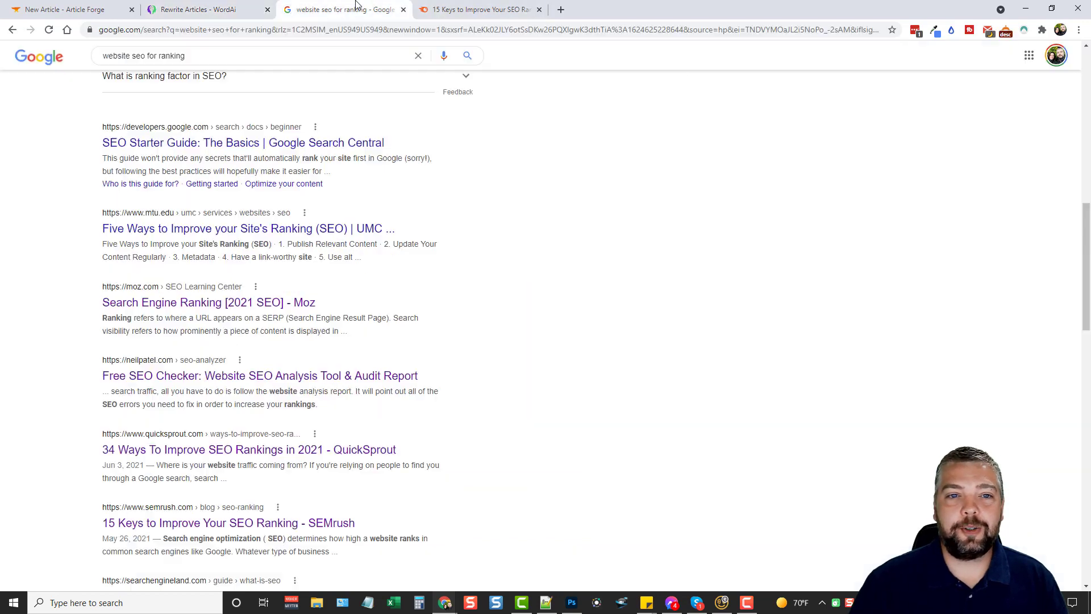
left_click(210, 10)
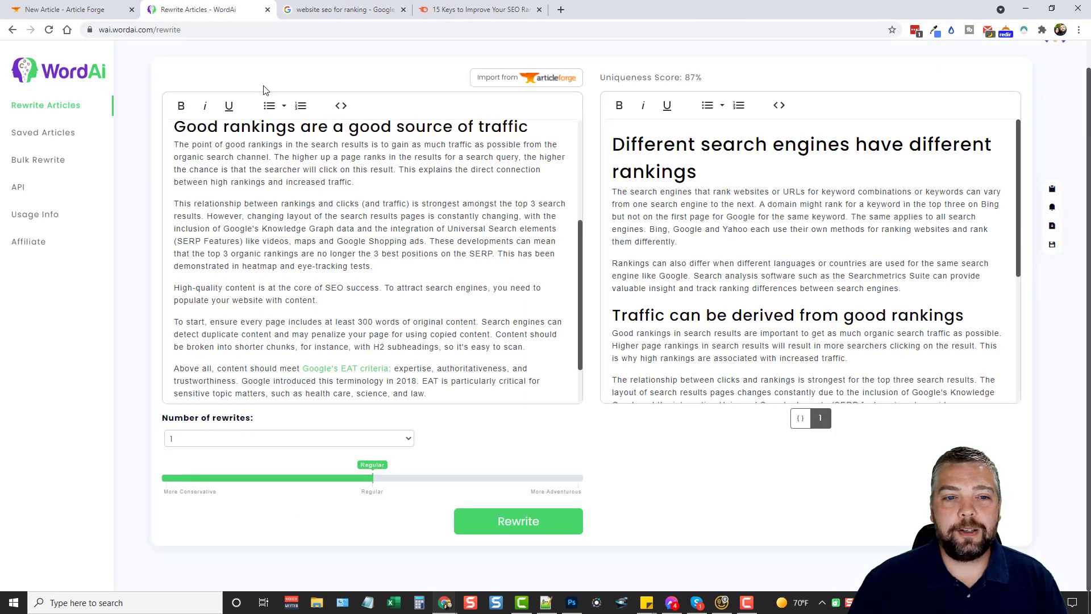
scroll(352, 251, "up", 5)
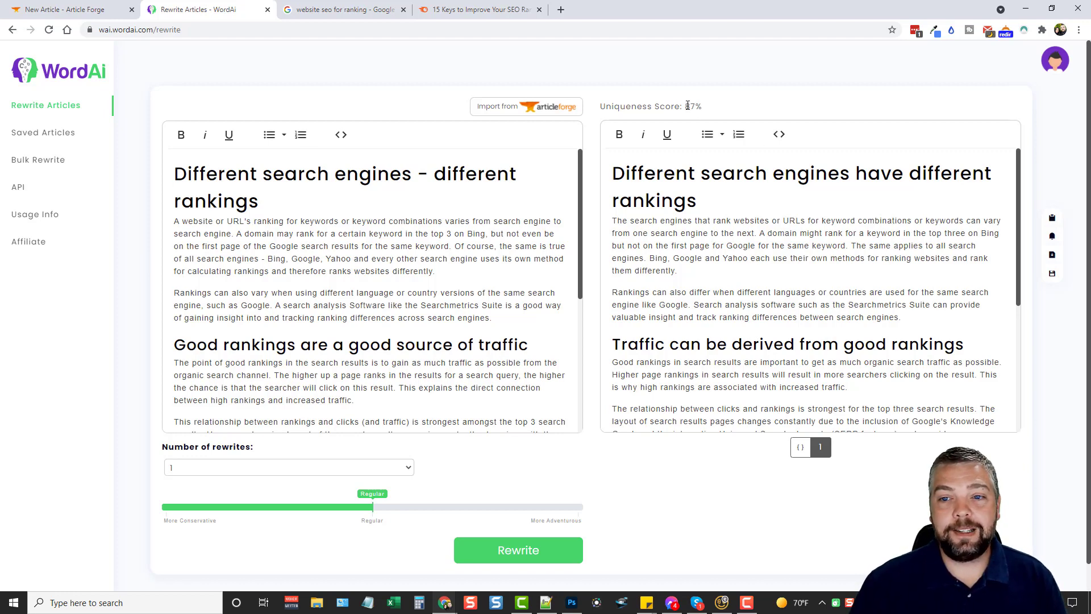
left_click_drag(686, 106, 705, 107)
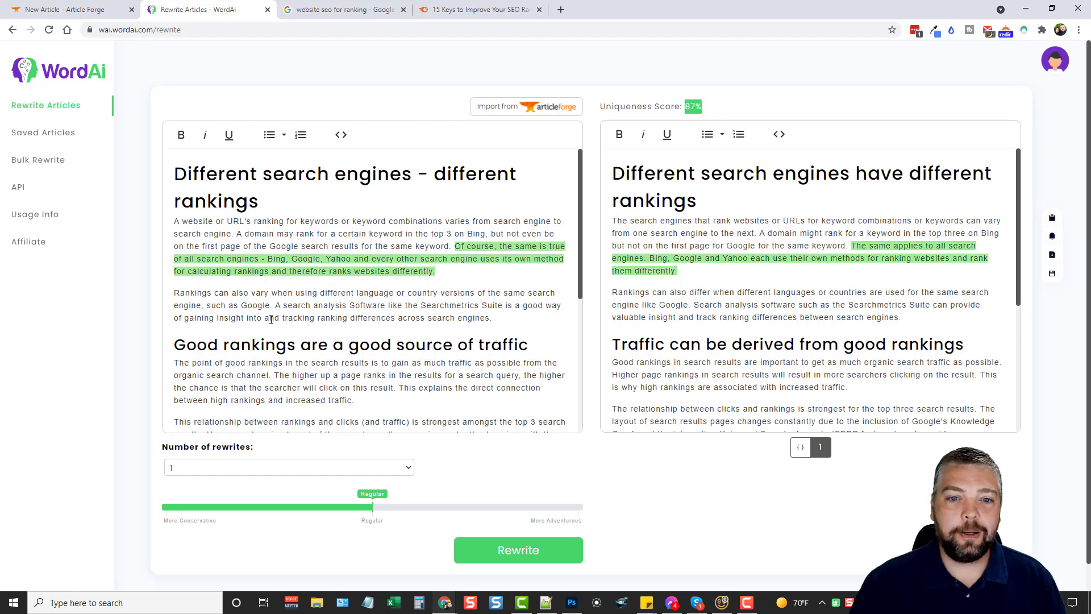
left_click(795, 95)
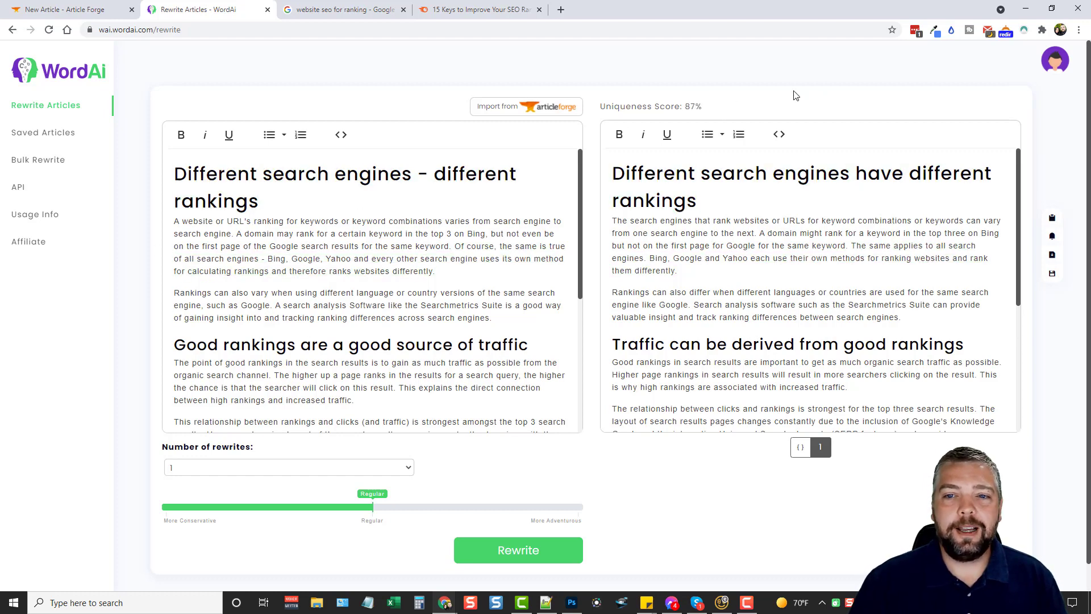